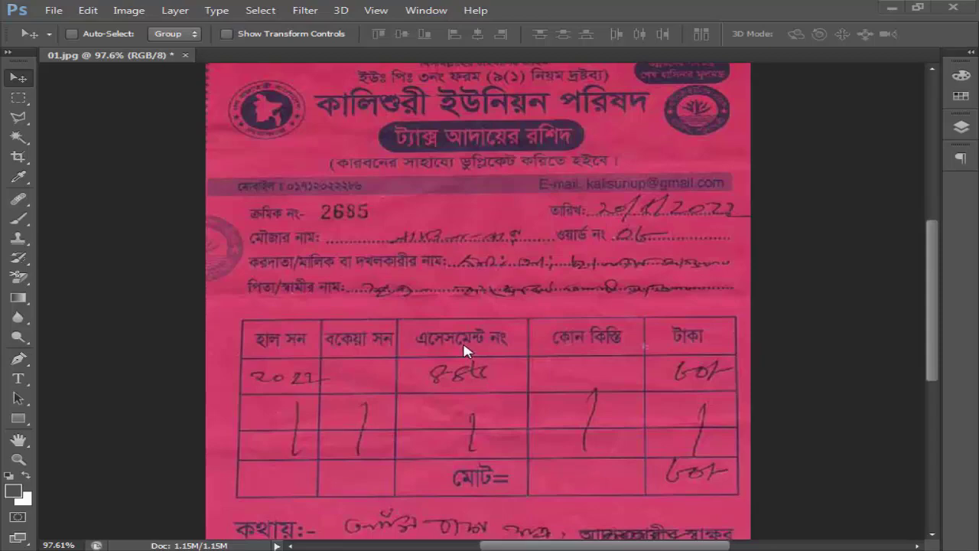
Select a clean stretch of the dotted line just after the মৌজার নাম label with the Rectangular Marquee tool
{"action": "scroll", "coordinate": [432, 285], "scroll_direction": "up", "scroll_amount": 6, "text": "alt"}
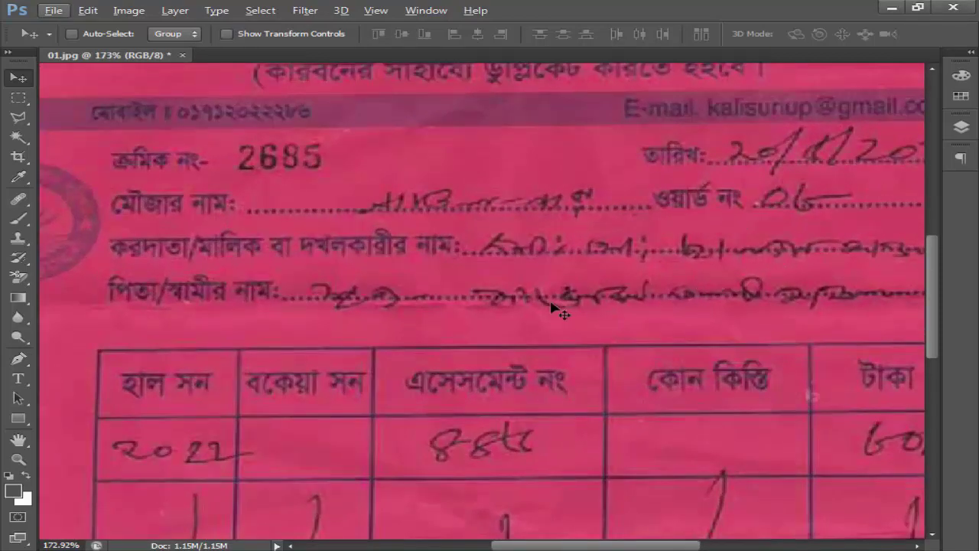
{"action": "scroll", "coordinate": [551, 306], "scroll_direction": "down", "scroll_amount": 5}
{"action": "scroll", "coordinate": [563, 310], "scroll_direction": "down", "scroll_amount": 4, "text": "alt"}
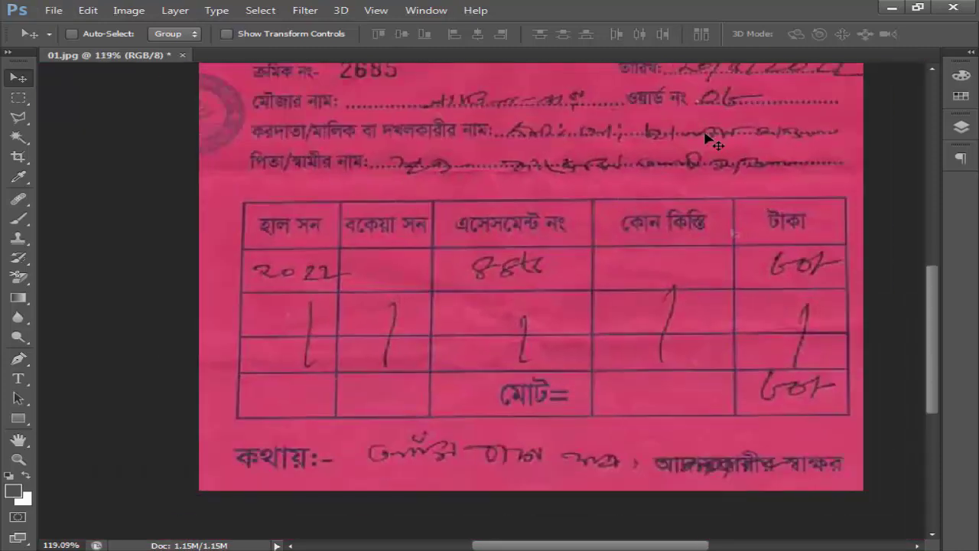
{"action": "scroll", "coordinate": [583, 296], "scroll_direction": "up", "scroll_amount": 2}
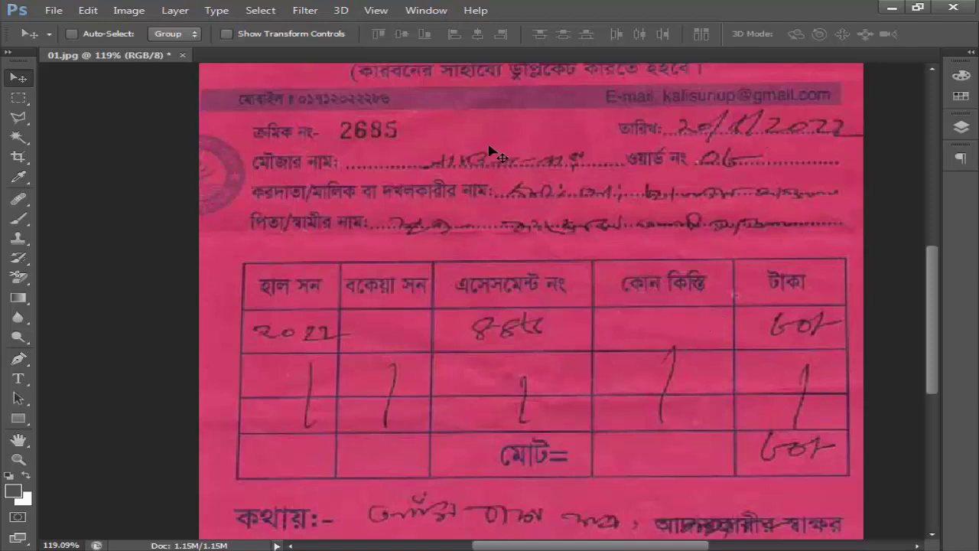
{"action": "scroll", "coordinate": [619, 256], "scroll_direction": "up", "scroll_amount": 3}
{"action": "key", "text": "m"}
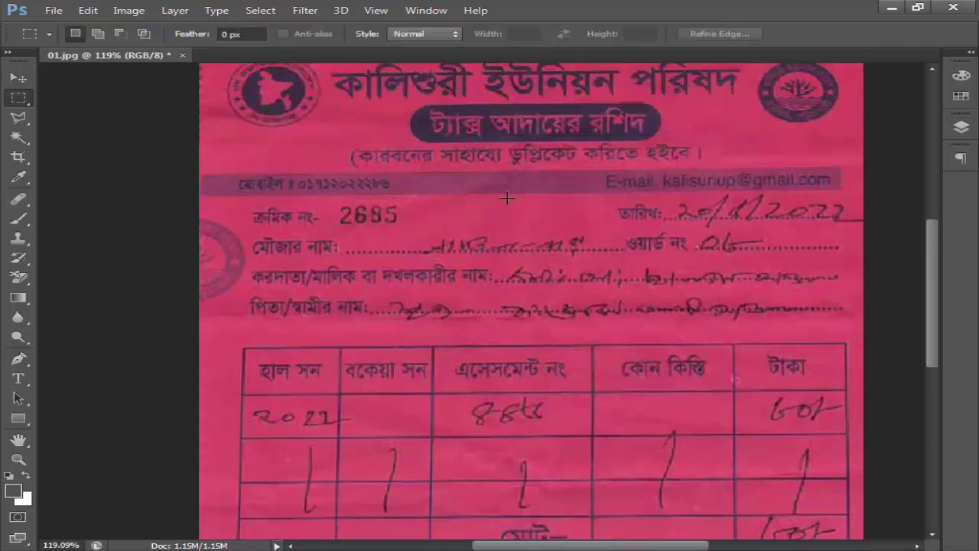
{"action": "right_click", "coordinate": [19, 100]}
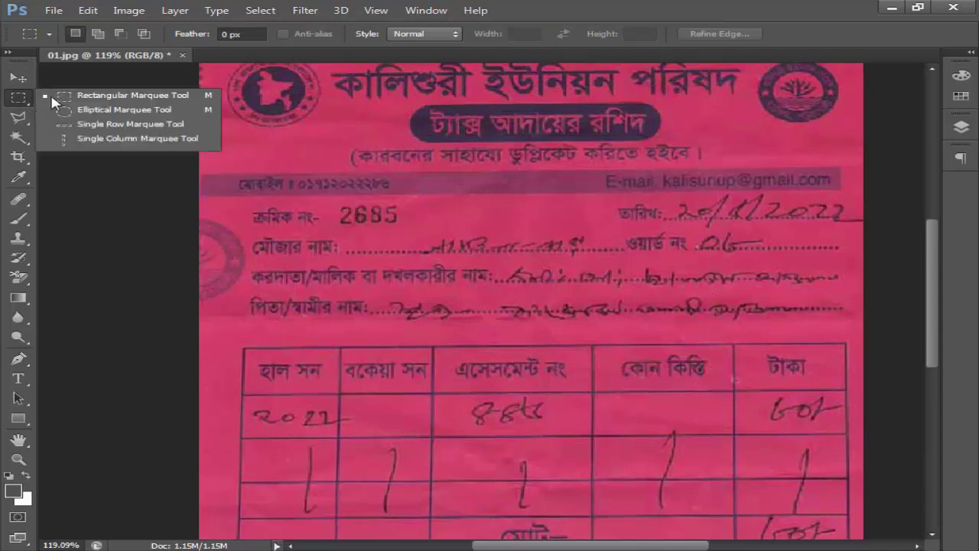
{"action": "left_click", "coordinate": [123, 98]}
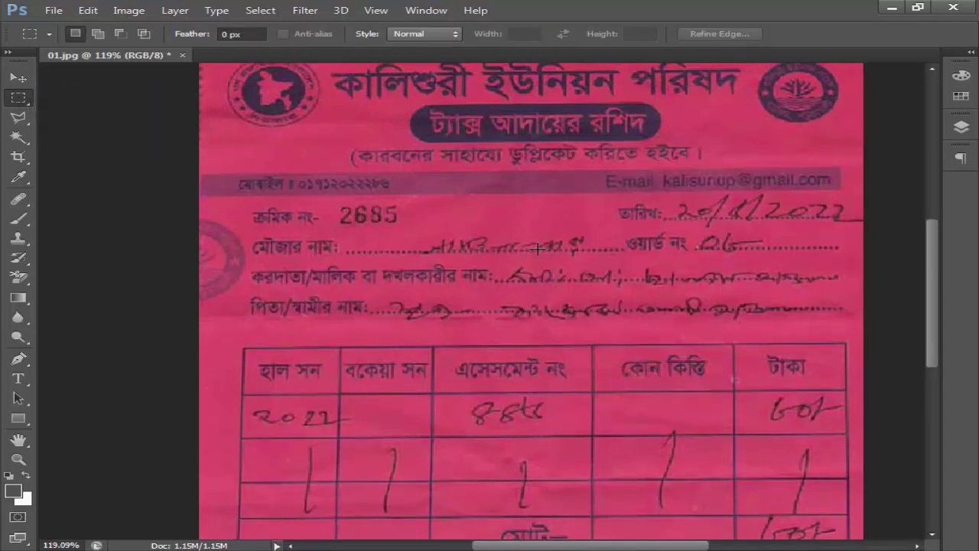
{"action": "scroll", "coordinate": [538, 249], "scroll_direction": "up", "scroll_amount": 3}
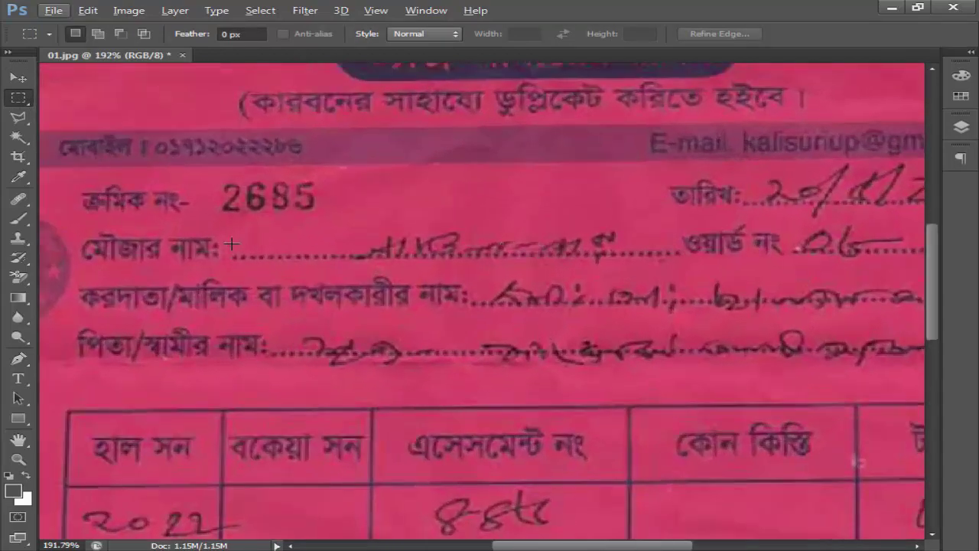
{"action": "left_click_drag", "start_coordinate": [233, 231], "coordinate": [247, 255]}
{"action": "left_click_drag", "start_coordinate": [306, 264], "coordinate": [364, 268]}
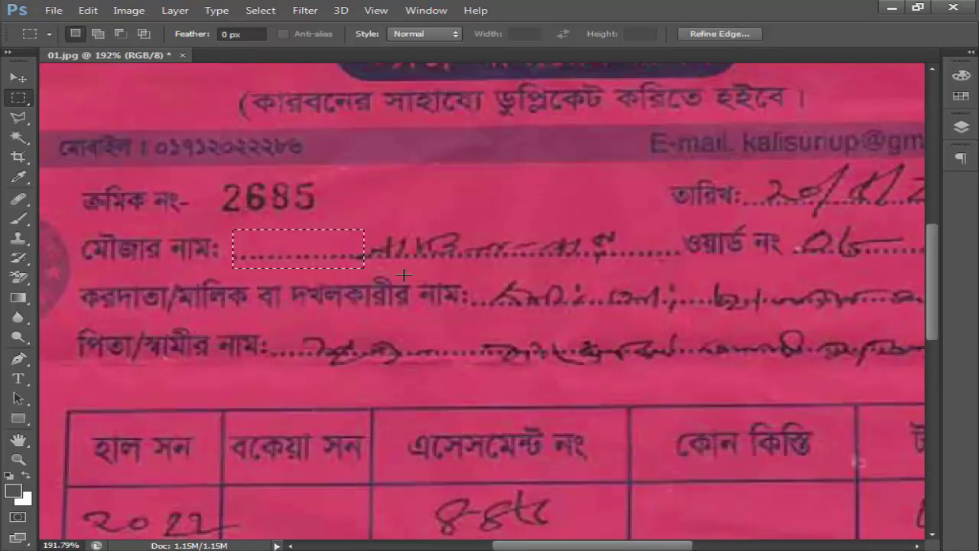
Cover the handwriting on the মৌজার নাম and ওয়ার্ড নং lines with moved copies of the selected dotted patch
{"action": "left_click", "coordinate": [17, 78]}
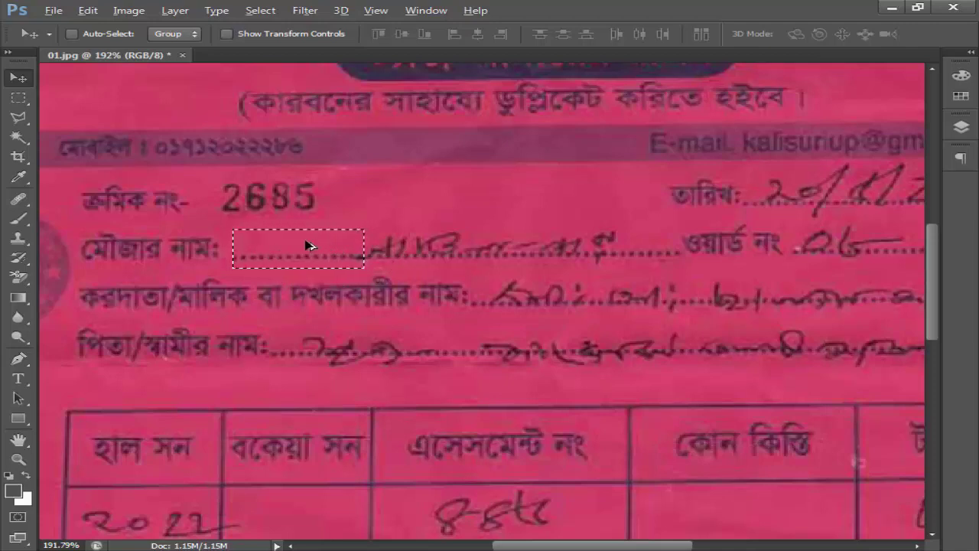
{"action": "left_click_drag", "start_coordinate": [308, 245], "coordinate": [252, 234]}
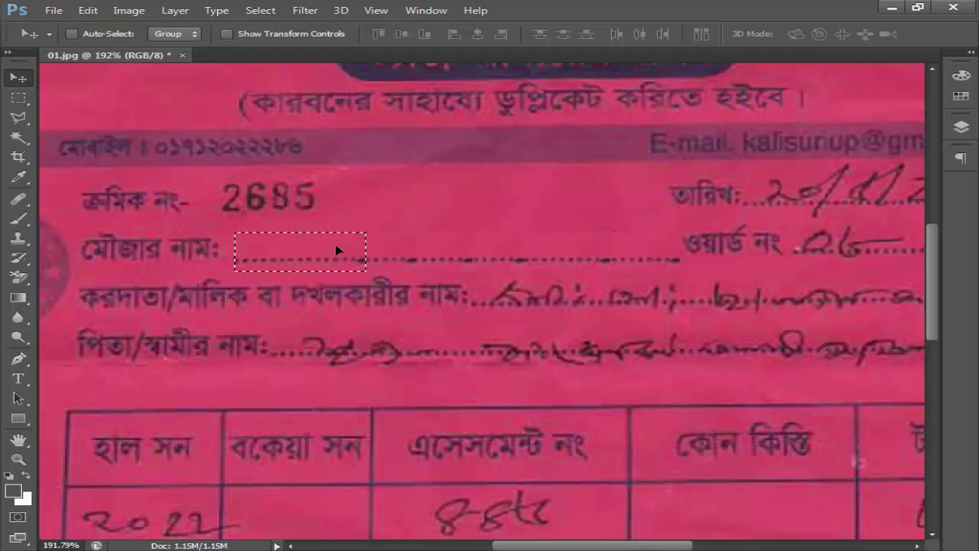
{"action": "left_click_drag", "start_coordinate": [746, 282], "coordinate": [615, 285]}
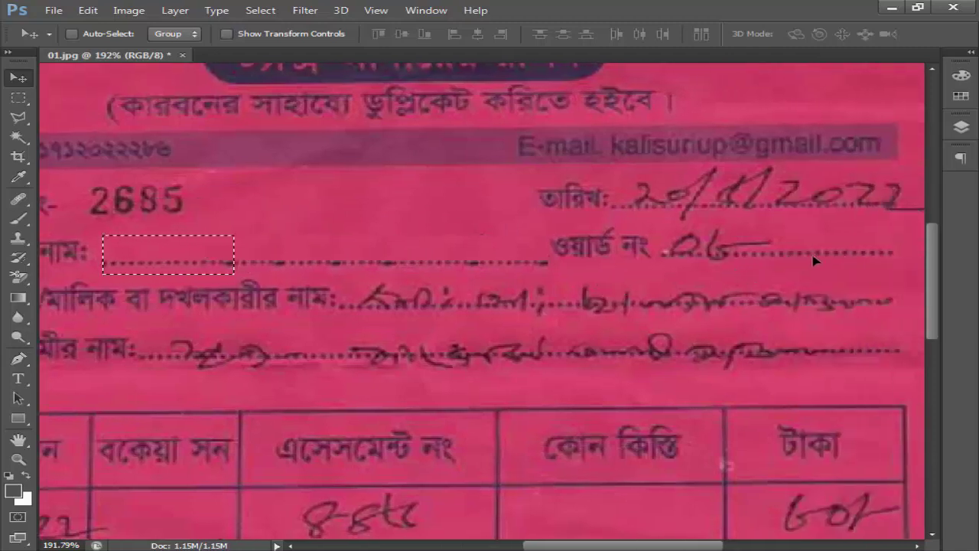
{"action": "left_click_drag", "start_coordinate": [168, 261], "coordinate": [826, 249]}
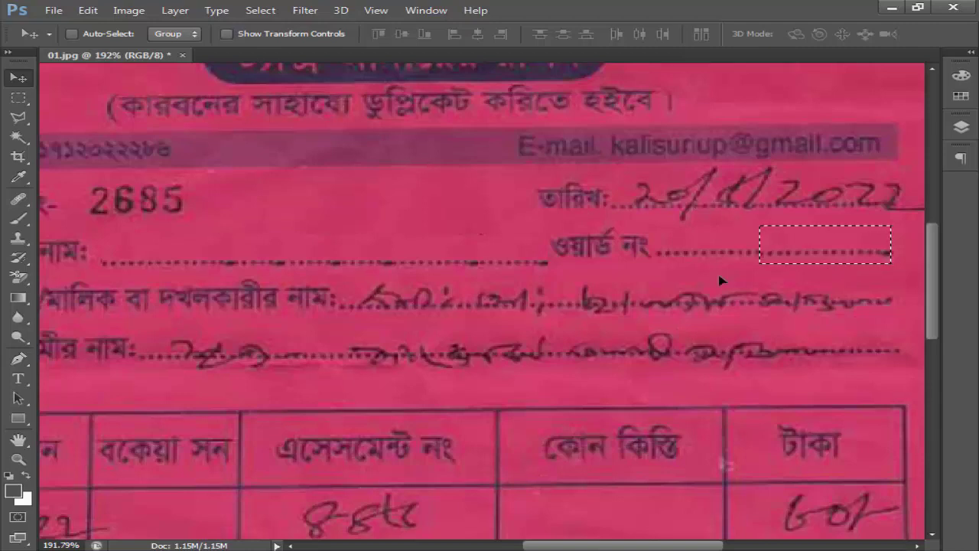
Cover the handwritten date on the তারিখ line with copies of the dotted patch
{"action": "scroll", "coordinate": [719, 281], "scroll_direction": "up", "scroll_amount": 2}
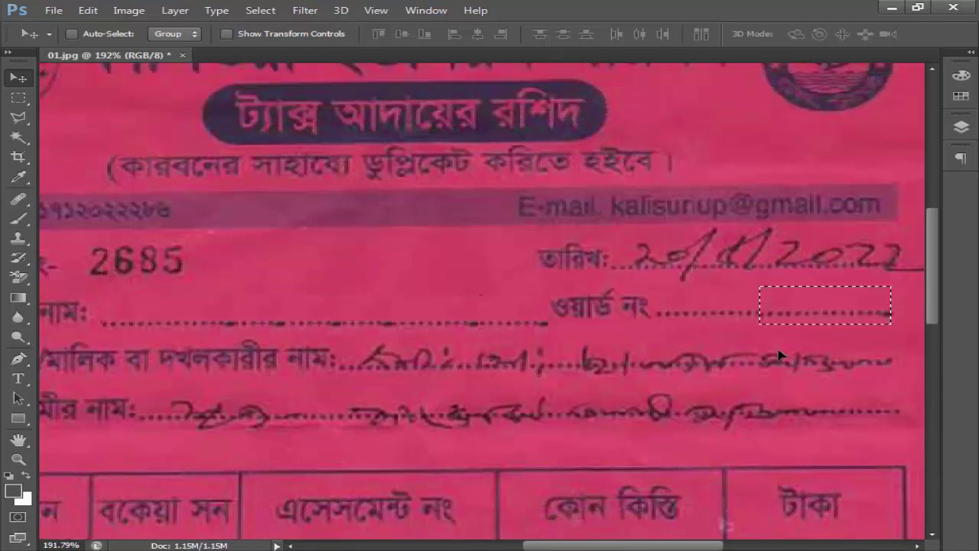
{"action": "scroll", "coordinate": [721, 349], "scroll_direction": "right", "scroll_amount": 2}
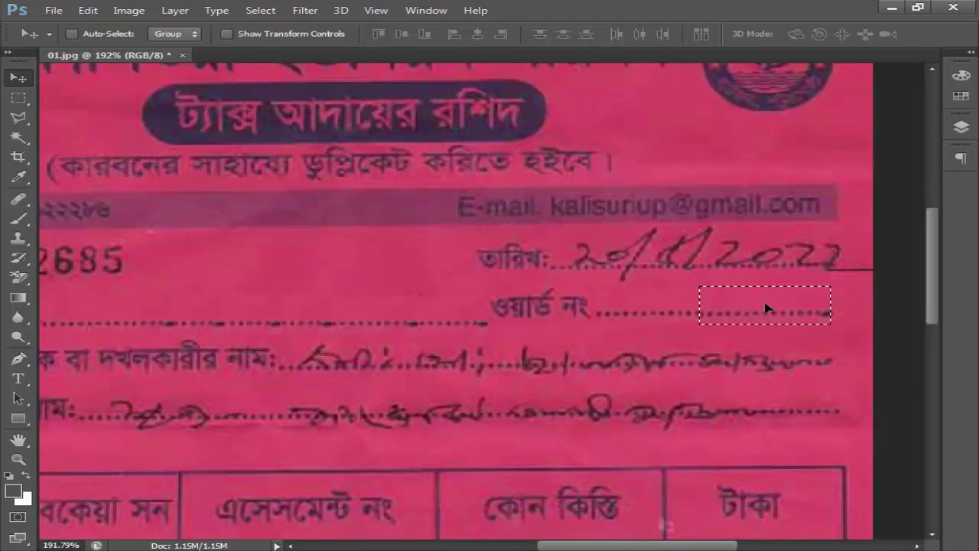
{"action": "left_click_drag", "start_coordinate": [742, 309], "coordinate": [593, 253]}
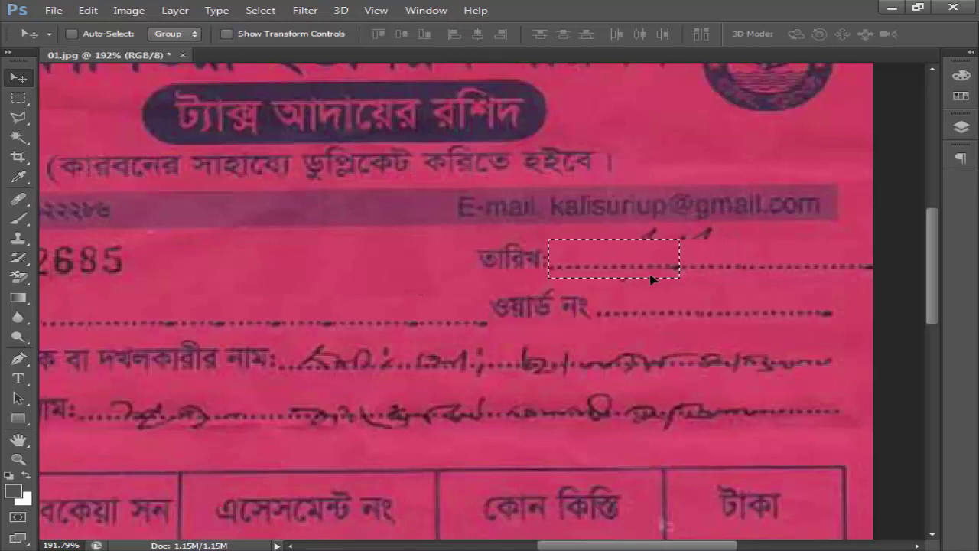
Cover the handwriting on the taxpayer name and father/husband name lines with copies of the dotted patch, and clear the selection
{"action": "scroll", "coordinate": [651, 280], "scroll_direction": "down", "scroll_amount": 2}
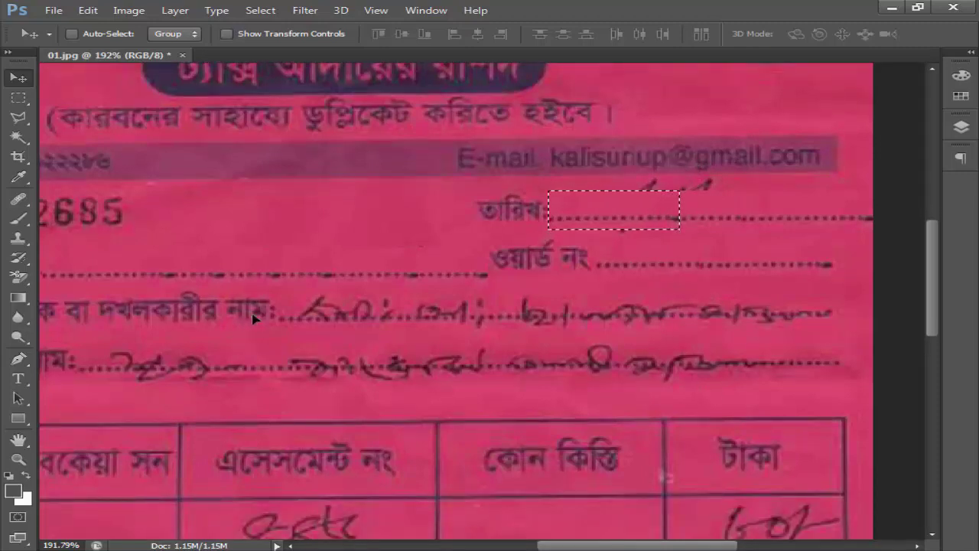
{"action": "left_click_drag", "start_coordinate": [619, 215], "coordinate": [348, 316]}
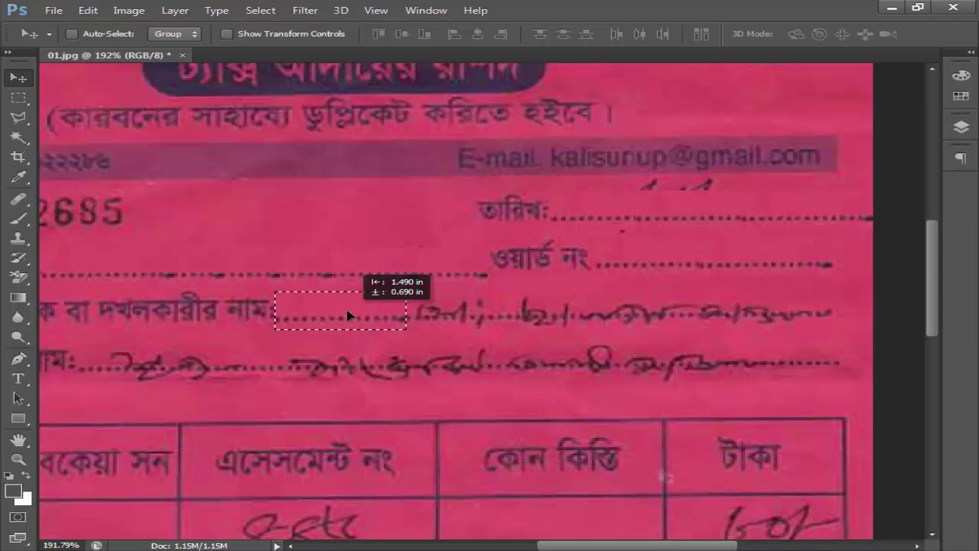
{"action": "left_click_drag", "start_coordinate": [369, 316], "coordinate": [732, 314]}
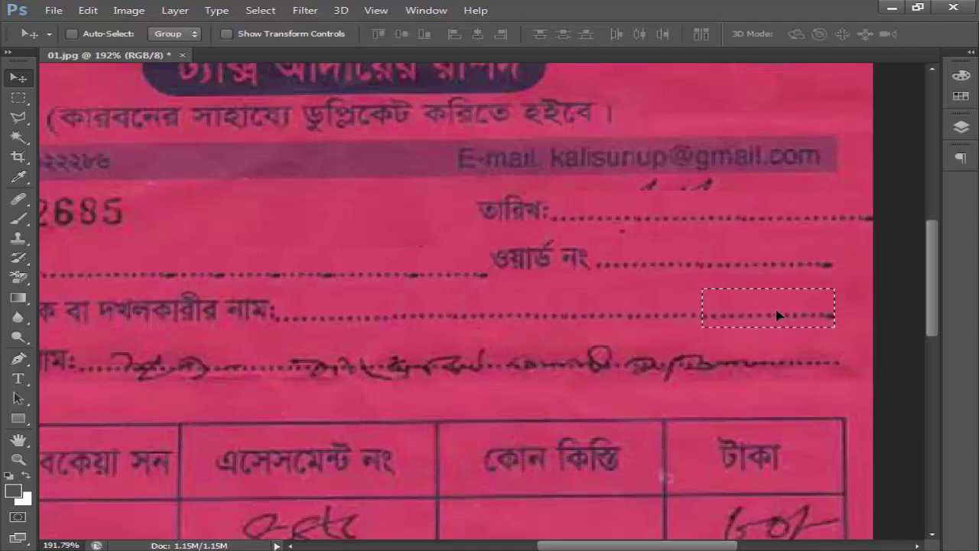
{"action": "left_click_drag", "start_coordinate": [787, 322], "coordinate": [740, 378]}
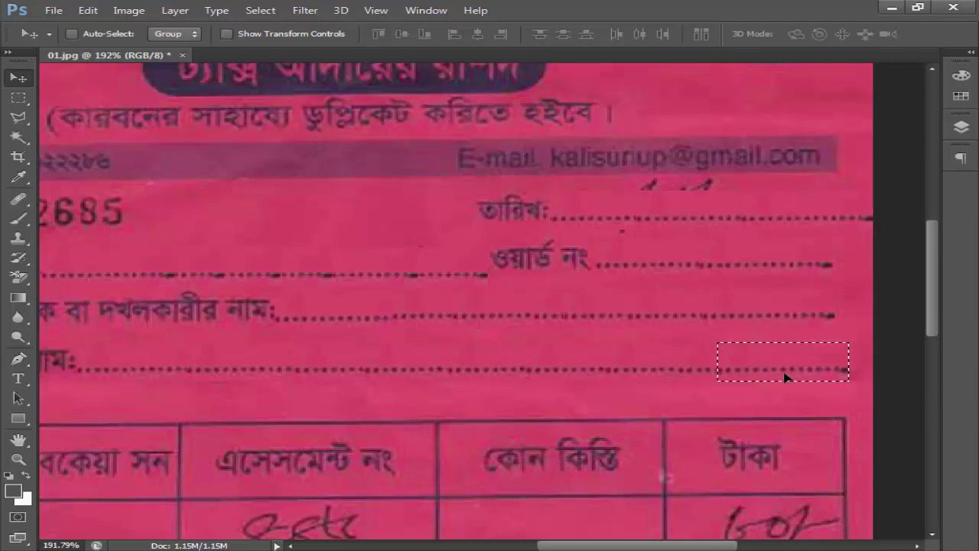
{"action": "key", "text": "ctrl+d"}
Remove the leftover ink marks around the তারিখ line with the Healing Brush, sampling the clean pink background beside them
{"action": "scroll", "coordinate": [535, 362], "scroll_direction": "down", "scroll_amount": 2}
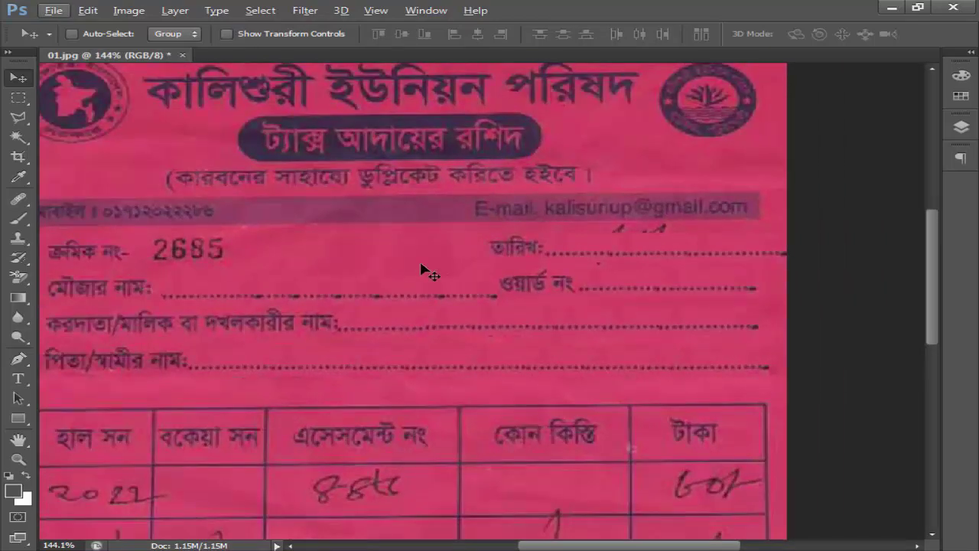
{"action": "scroll", "coordinate": [651, 225], "scroll_direction": "up", "scroll_amount": 3}
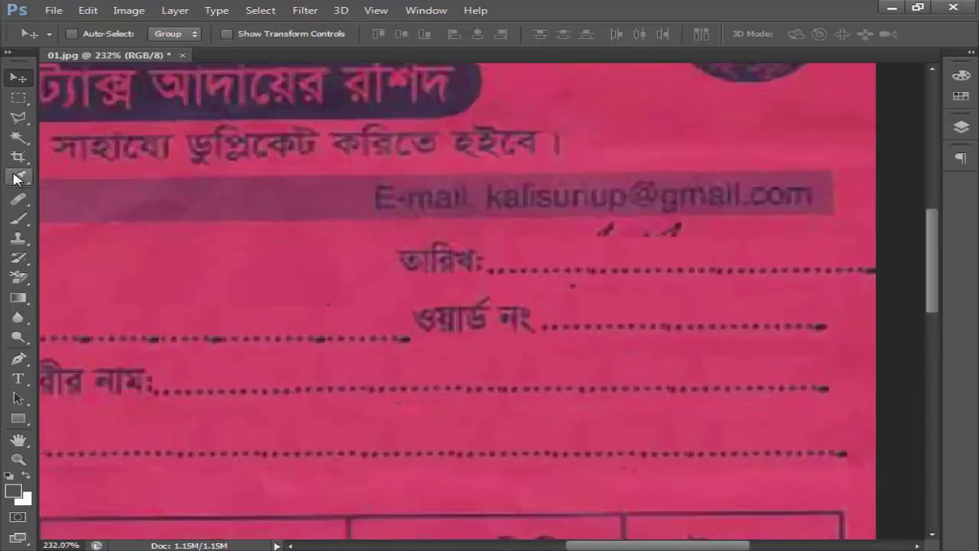
{"action": "left_click_drag", "start_coordinate": [19, 201], "coordinate": [73, 200]}
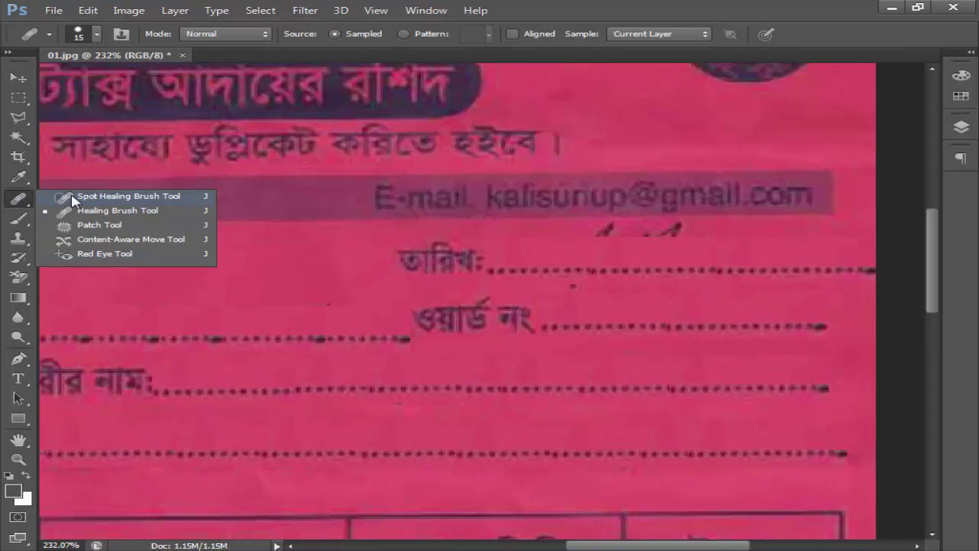
{"action": "left_click", "coordinate": [119, 210]}
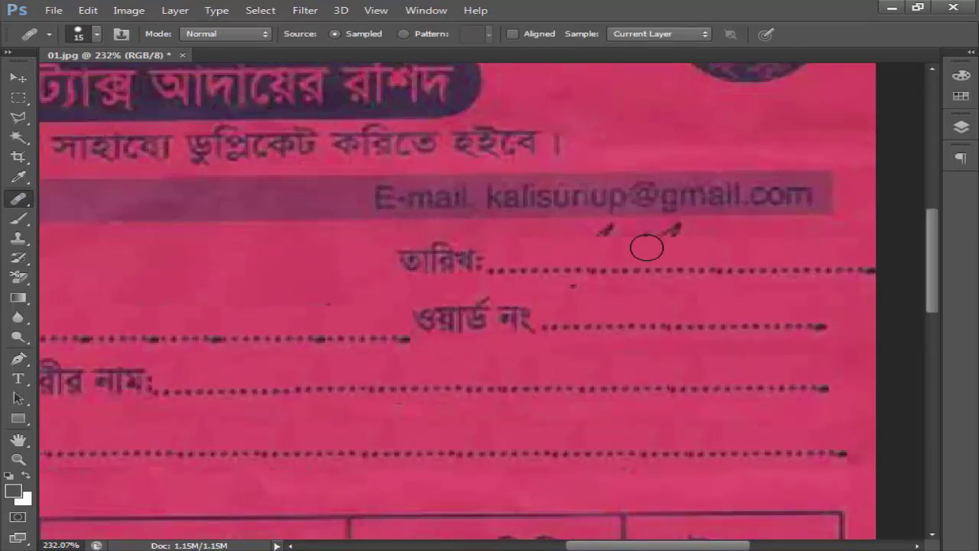
{"action": "left_click", "coordinate": [717, 248], "text": "alt"}
{"action": "mouse_move", "coordinate": [598, 235]}
{"action": "left_mouse_down"}
{"action": "mouse_move", "coordinate": [586, 231]}
{"action": "mouse_move", "coordinate": [678, 232]}
{"action": "left_mouse_up"}
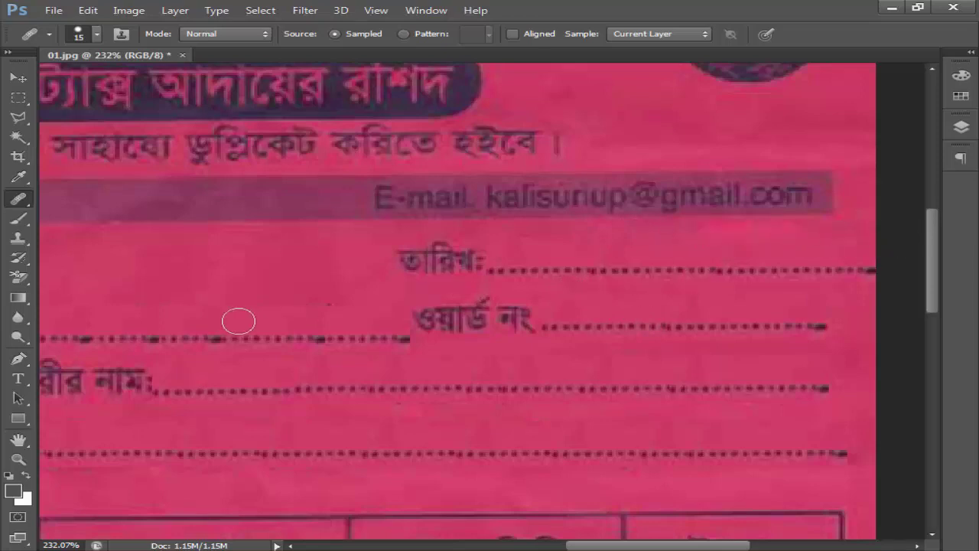
Select a blank rectangle of background in the first empty cell under বকেয়া সন with the Rectangular Marquee tool
{"action": "scroll", "coordinate": [191, 310], "scroll_direction": "down", "scroll_amount": 2}
{"action": "scroll", "coordinate": [191, 310], "scroll_direction": "down", "scroll_amount": 1}
{"action": "mouse_move", "coordinate": [176, 306]}
{"action": "left_mouse_down"}
{"action": "mouse_move", "coordinate": [169, 305]}
{"action": "mouse_move", "coordinate": [595, 175]}
{"action": "left_mouse_up"}
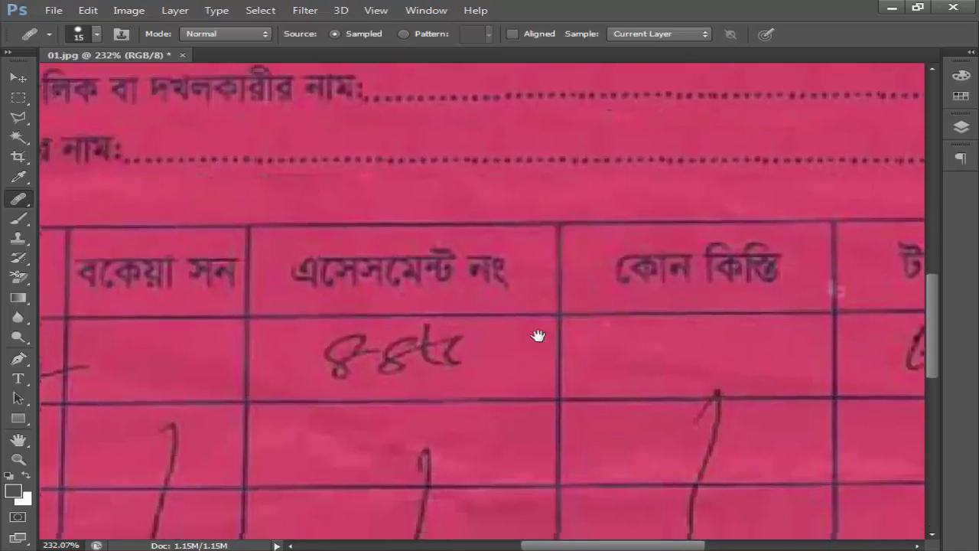
{"action": "left_click_drag", "start_coordinate": [537, 334], "coordinate": [665, 290]}
{"action": "scroll", "coordinate": [464, 329], "scroll_direction": "down", "scroll_amount": 3}
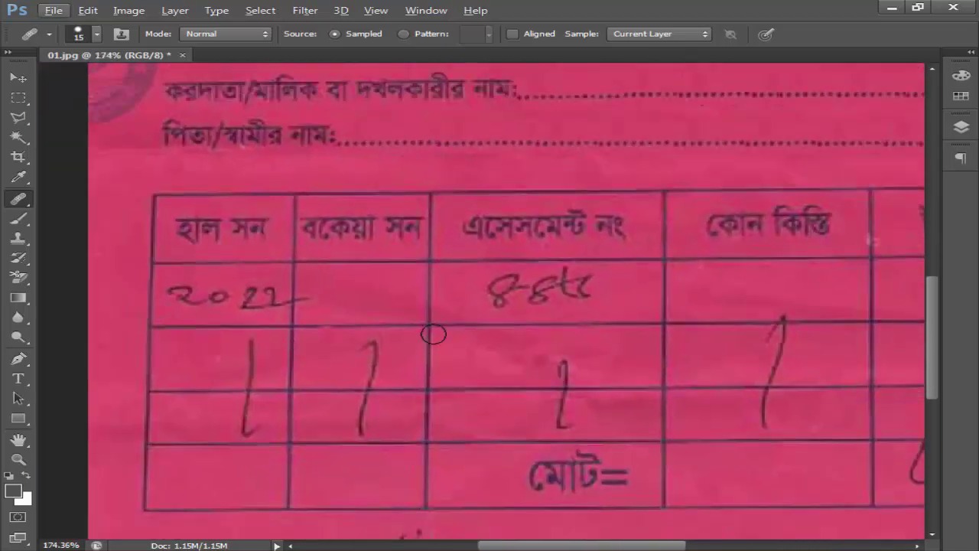
{"action": "scroll", "coordinate": [291, 317], "scroll_direction": "up", "scroll_amount": 2}
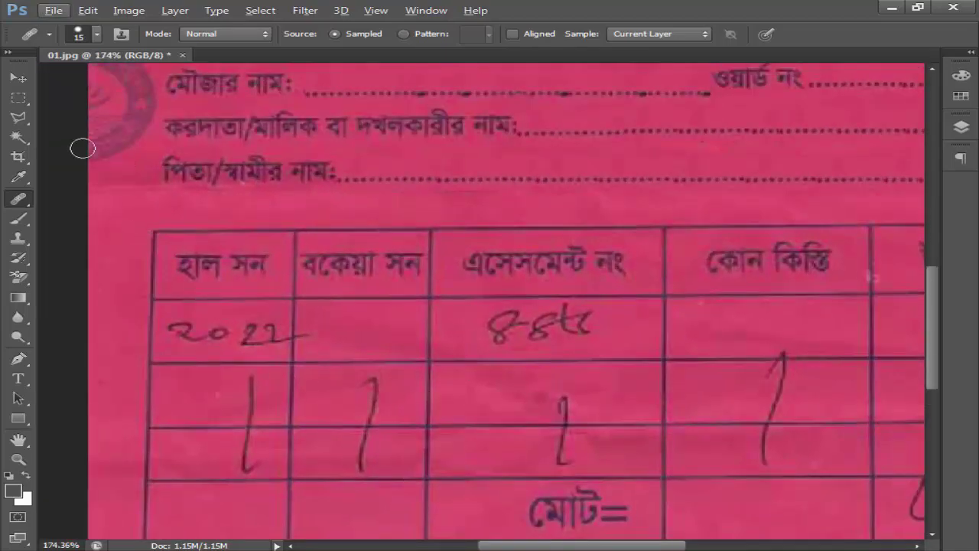
{"action": "left_click", "coordinate": [18, 97]}
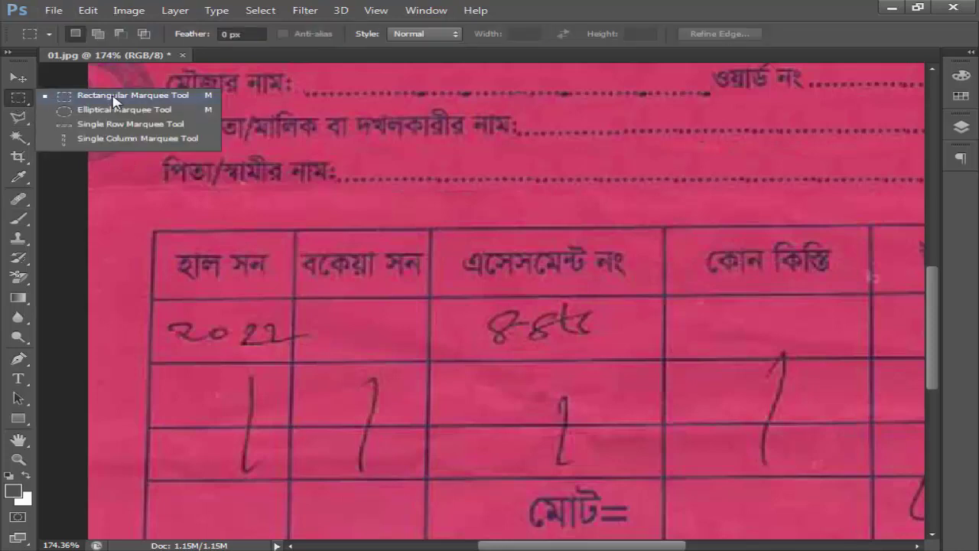
{"action": "left_click", "coordinate": [134, 98]}
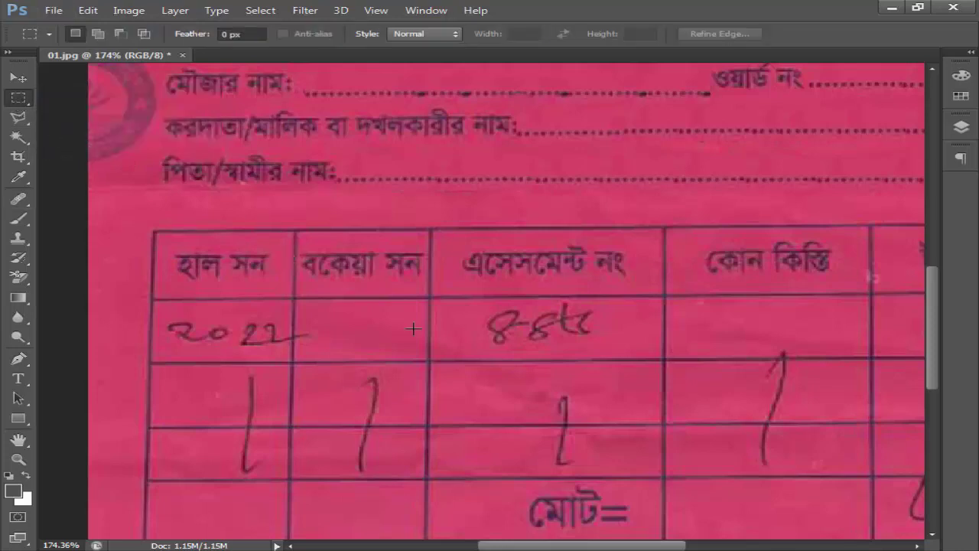
{"action": "left_click_drag", "start_coordinate": [320, 303], "coordinate": [418, 350]}
Cover the handwriting in the first four table columns with copies of the selected blank background patch
{"action": "left_click", "coordinate": [19, 77]}
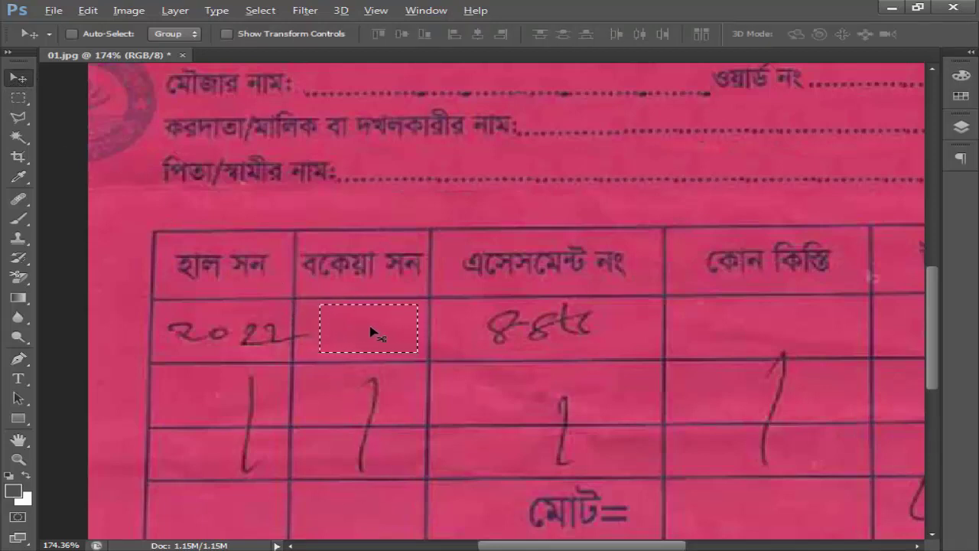
{"action": "left_click_drag", "start_coordinate": [373, 332], "coordinate": [368, 396]}
{"action": "left_click_drag", "start_coordinate": [367, 399], "coordinate": [227, 387]}
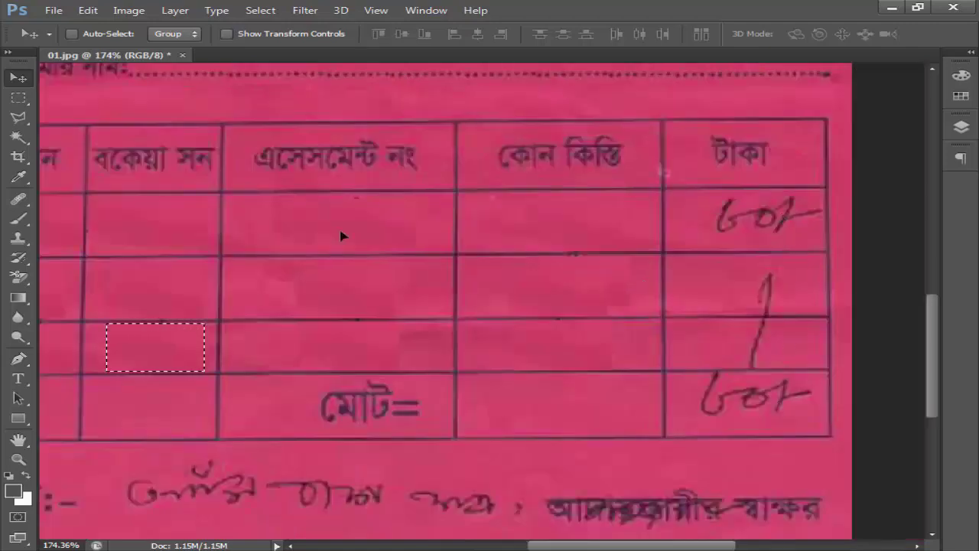
Cover the handwriting in the টাকা column with copies of the blank patch, undoing and redoing the last placement in the মোট row
{"action": "left_click_drag", "start_coordinate": [155, 345], "coordinate": [761, 400]}
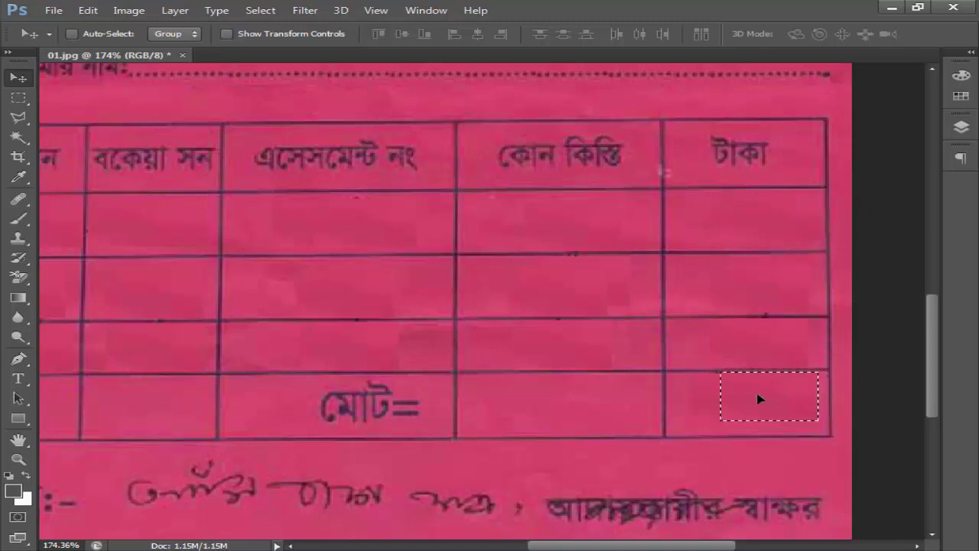
{"action": "left_click_drag", "start_coordinate": [559, 397], "coordinate": [585, 369]}
{"action": "key", "text": "ctrl+alt+z"}
{"action": "key", "text": "ctrl+alt+z"}
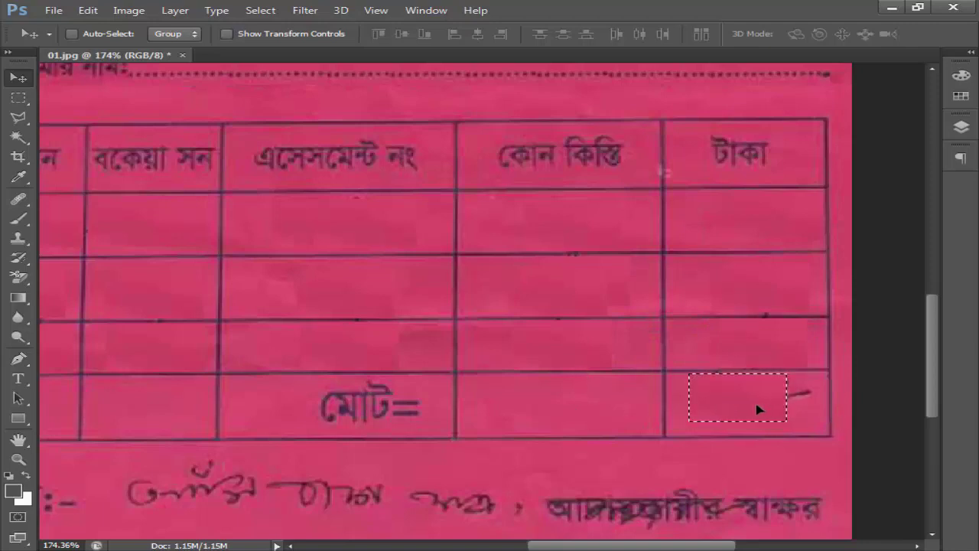
{"action": "left_click_drag", "start_coordinate": [758, 407], "coordinate": [787, 407]}
Cover the handwritten amount in words after the কথায় label below the table with copies of the blank patch
{"action": "left_click_drag", "start_coordinate": [517, 406], "coordinate": [595, 271]}
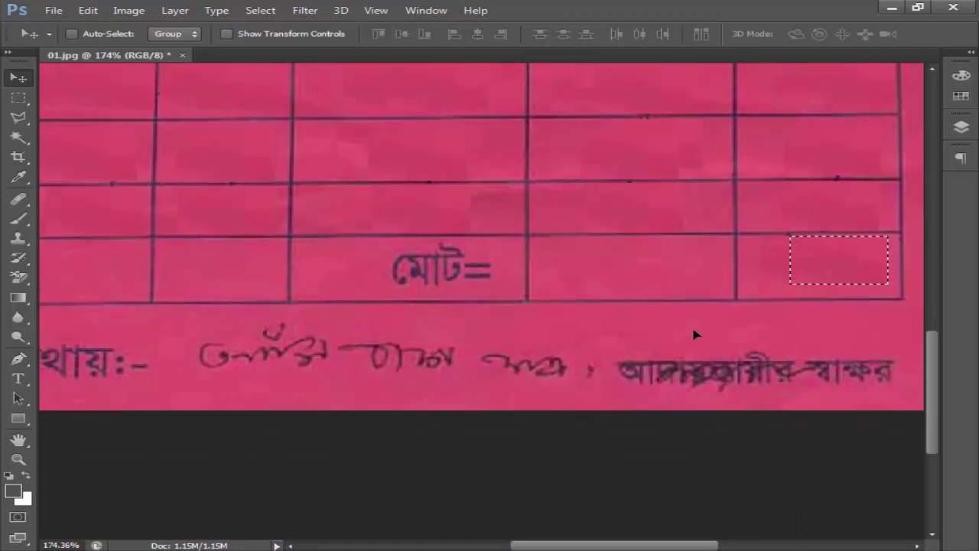
{"action": "left_click_drag", "start_coordinate": [826, 258], "coordinate": [277, 346]}
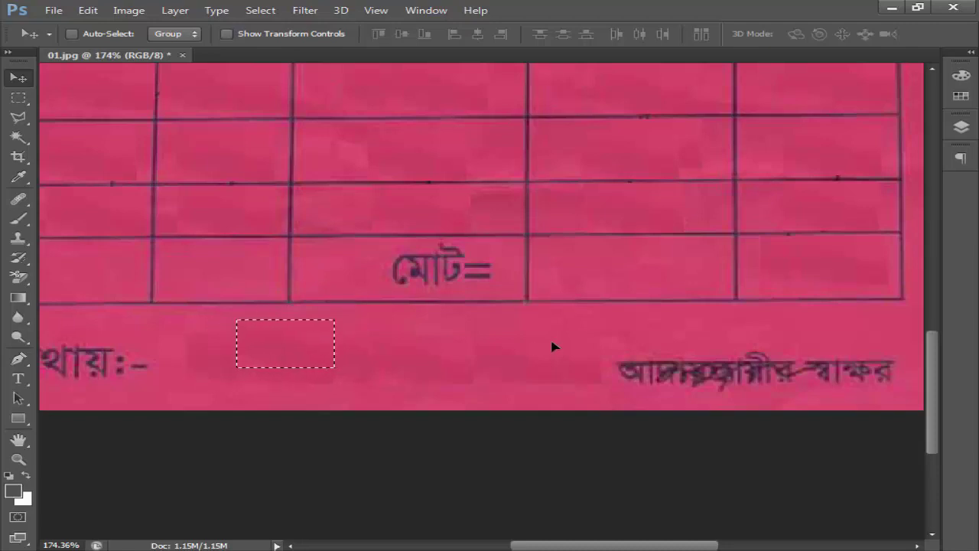
Deselect and try to remove the scribble over the signature label below the table with the Healing Brush, sampling blank pink background
{"action": "key", "text": "ctrl+d"}
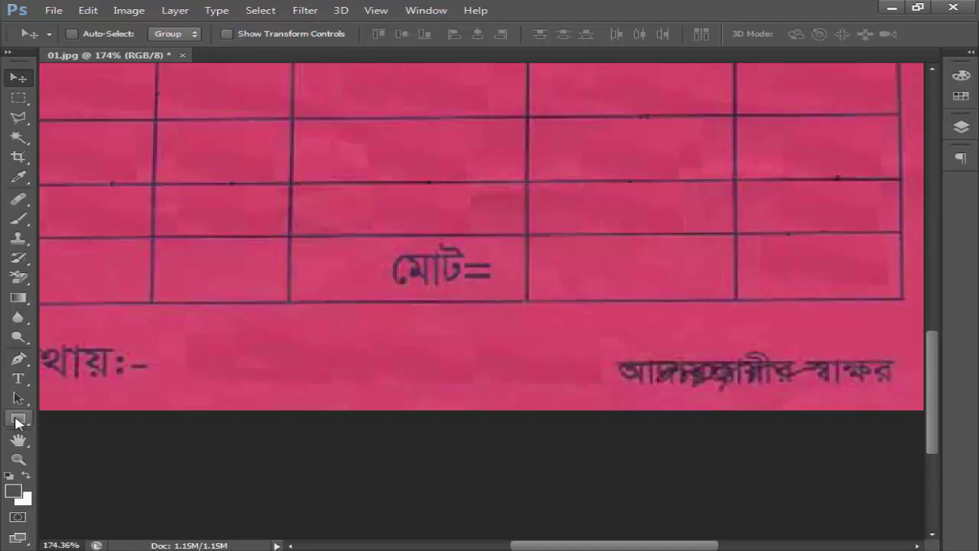
{"action": "left_click", "coordinate": [20, 200]}
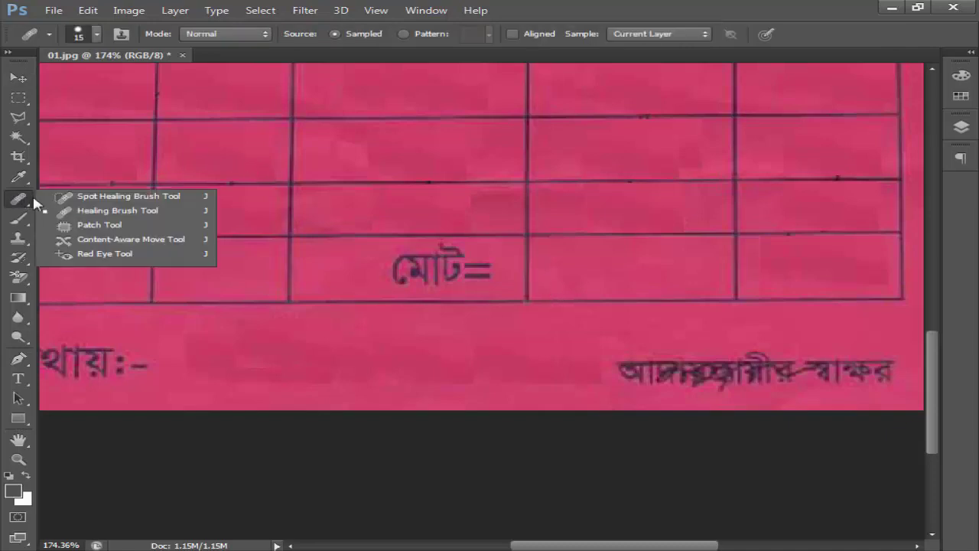
{"action": "left_click", "coordinate": [92, 197]}
{"action": "left_click", "coordinate": [18, 200], "text": "alt"}
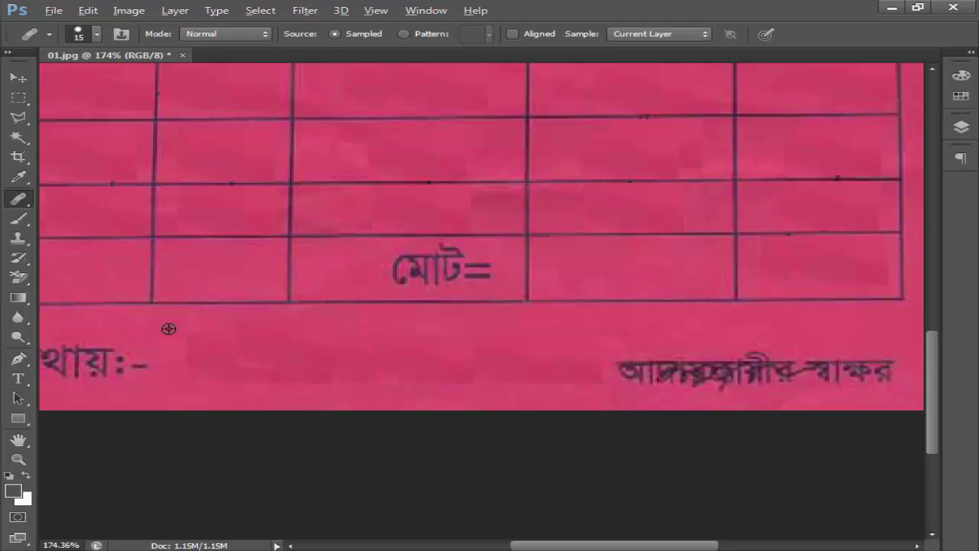
{"action": "left_click", "coordinate": [168, 328], "text": "alt"}
{"action": "left_click_drag", "start_coordinate": [396, 382], "coordinate": [407, 381]}
{"action": "left_click_drag", "start_coordinate": [771, 349], "coordinate": [548, 317]}
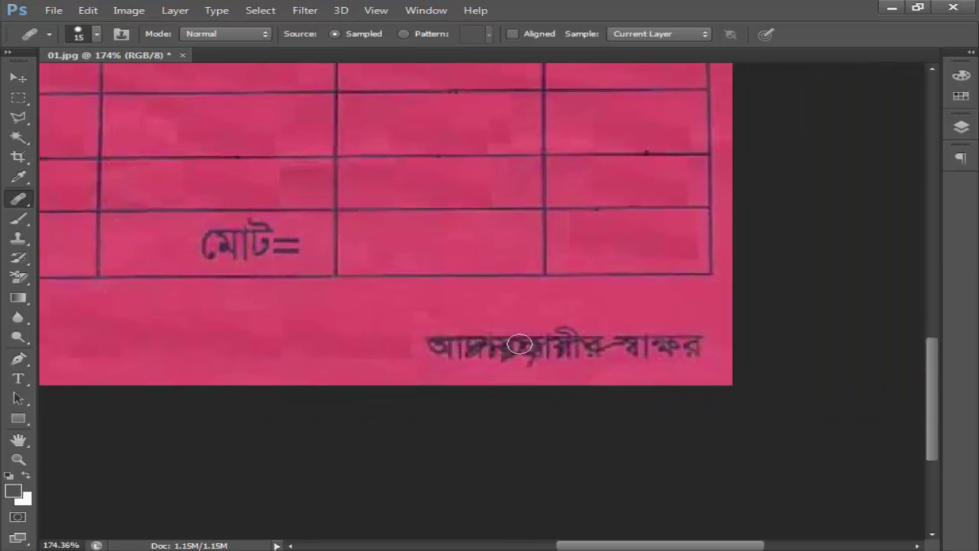
{"action": "mouse_move", "coordinate": [502, 351]}
{"action": "left_mouse_down"}
{"action": "mouse_move", "coordinate": [554, 364]}
{"action": "mouse_move", "coordinate": [526, 359]}
{"action": "mouse_move", "coordinate": [632, 360]}
{"action": "left_mouse_up"}
Add the text আবেদনকারীর স্বাক্ষর above the scribbled signature label in SutonnyMJ Bold at 36.14 pt
{"action": "left_click", "coordinate": [18, 77]}
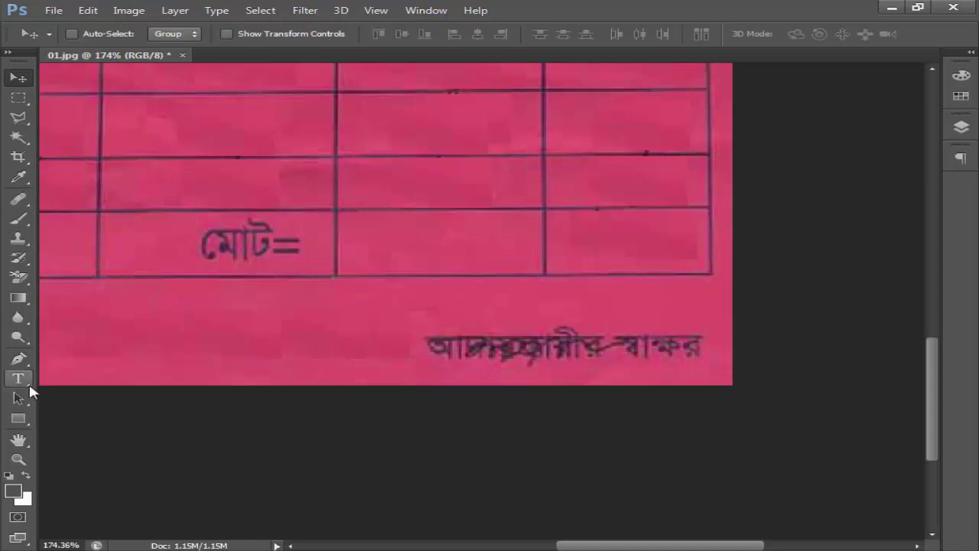
{"action": "right_click", "coordinate": [21, 380]}
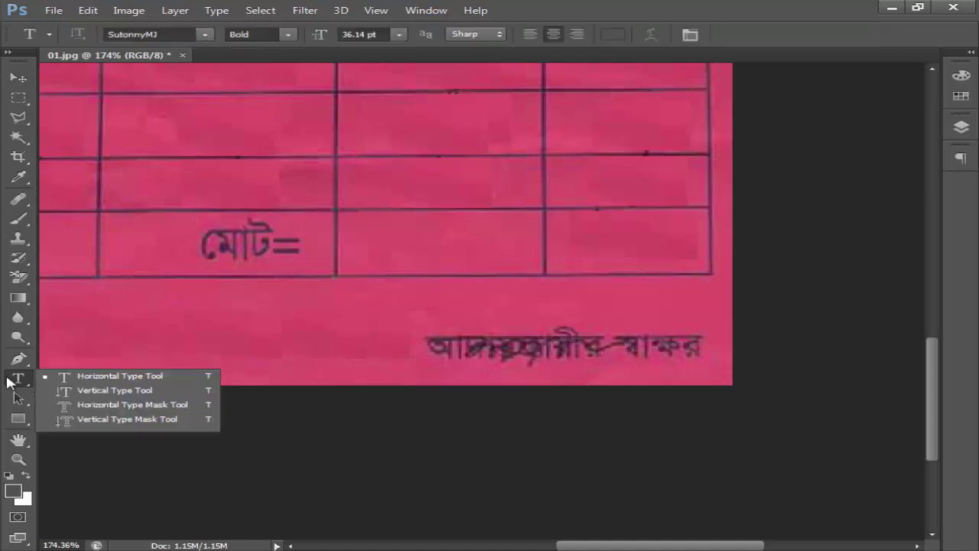
{"action": "left_click", "coordinate": [120, 375]}
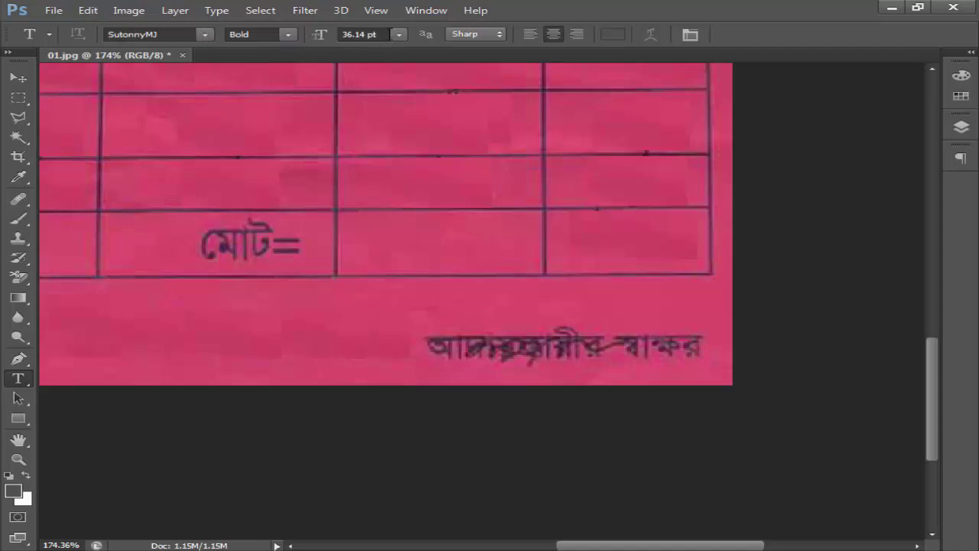
{"action": "left_click", "coordinate": [431, 310]}
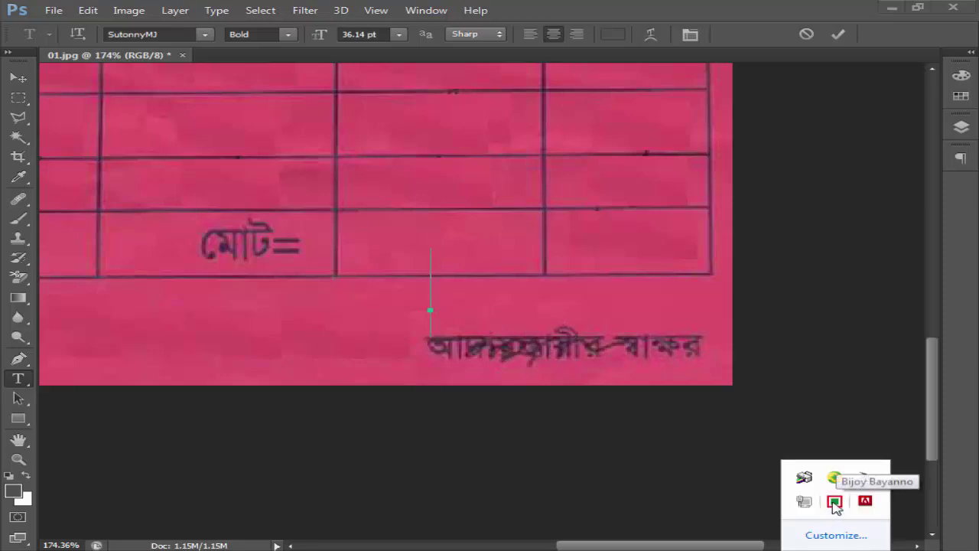
{"action": "left_click", "coordinate": [533, 255]}
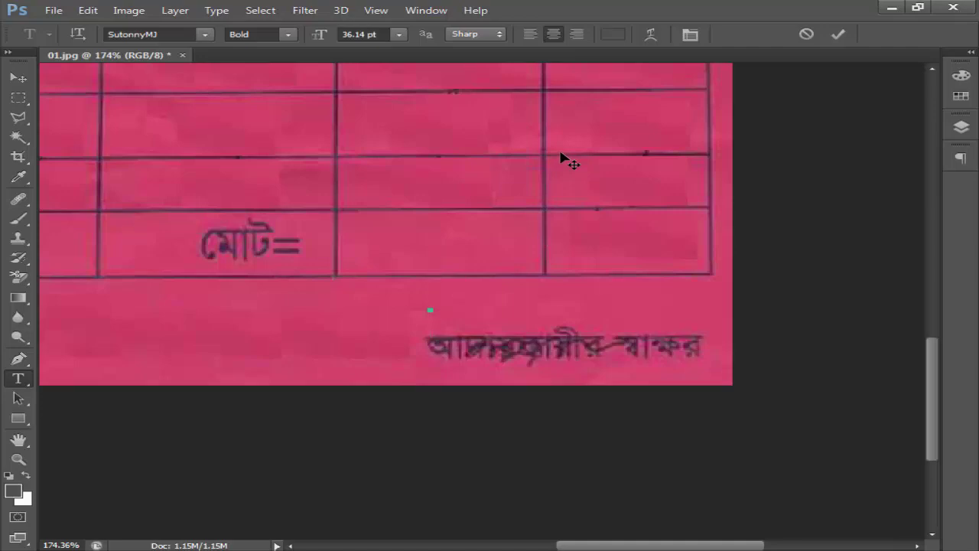
{"action": "type", "text": "Av‡e`b"}
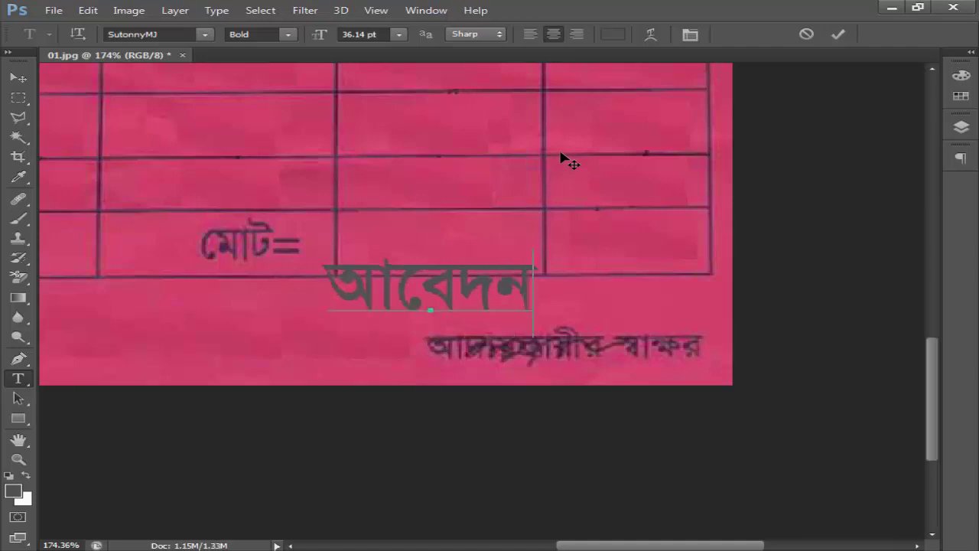
{"action": "type", "text": "Kvixi ¯^v¶i"}
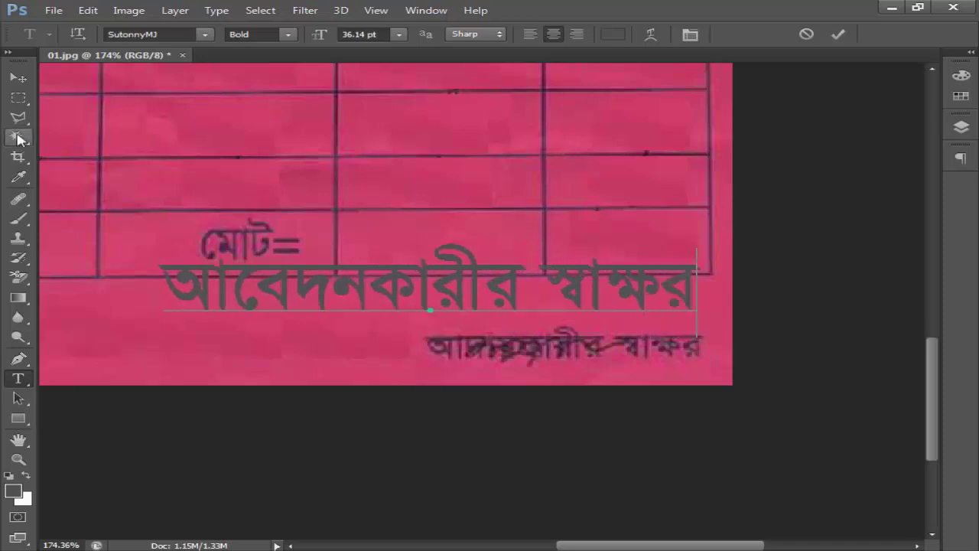
{"action": "left_click", "coordinate": [15, 81]}
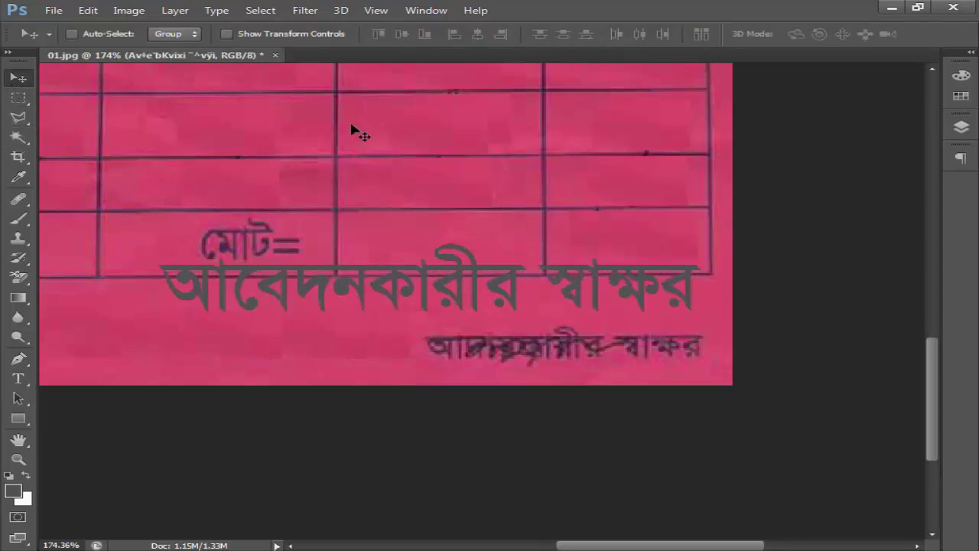
Scale the new signature text to about 51% and place it exactly over the old printed signature label
{"action": "key", "text": "ctrl+t"}
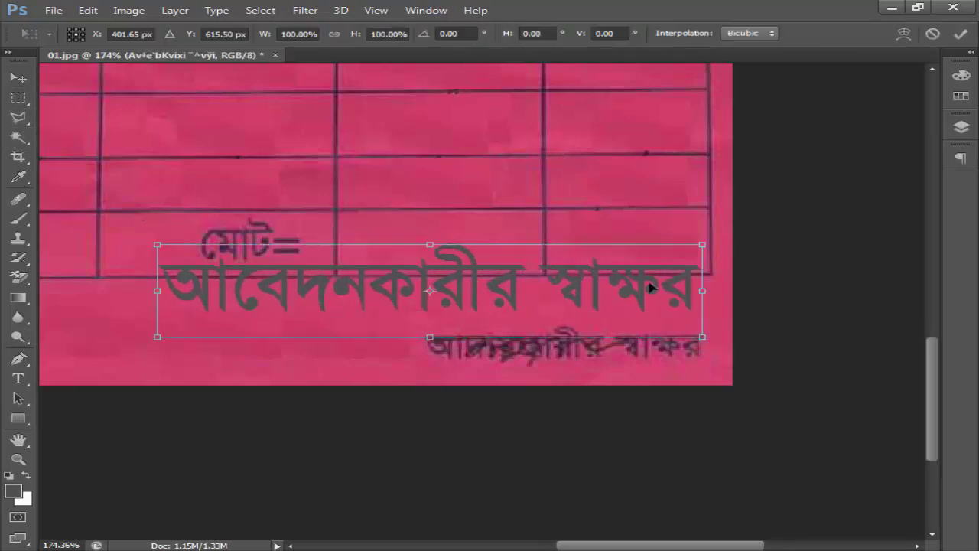
{"action": "left_click_drag", "start_coordinate": [154, 245], "coordinate": [445, 351]}
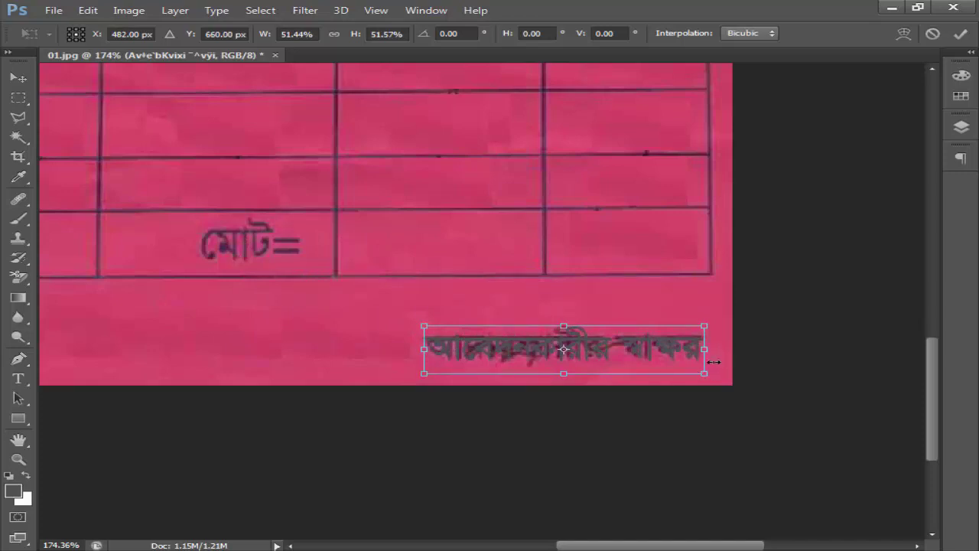
{"action": "key", "text": "Return"}
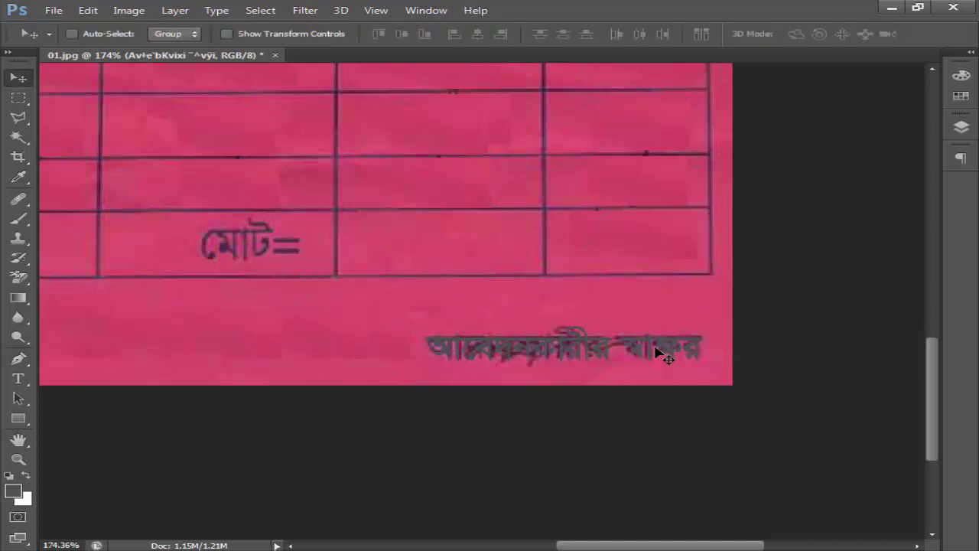
On the Background layer, select a blank rectangle of pink paper just beside the signature label with the Rectangular Marquee tool
{"action": "left_click", "coordinate": [961, 126]}
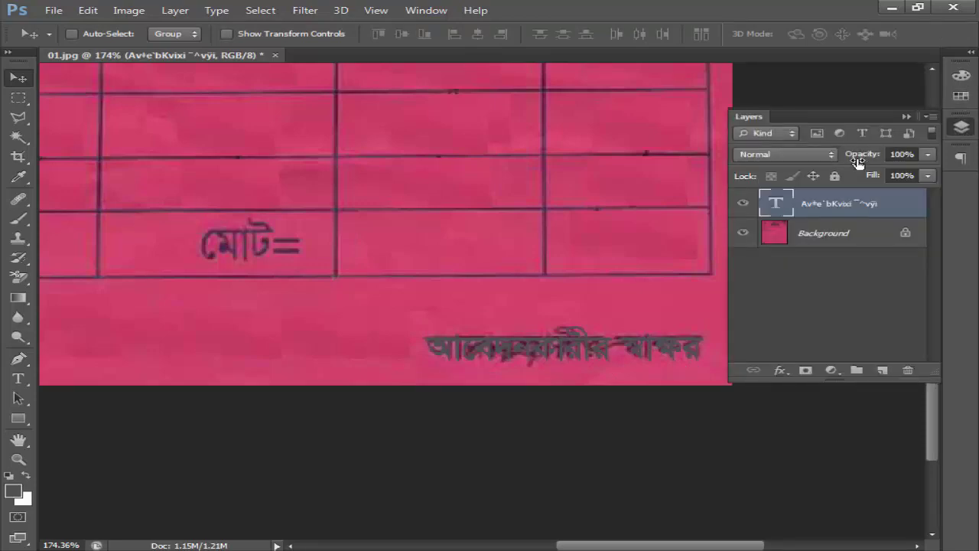
{"action": "left_click", "coordinate": [831, 242]}
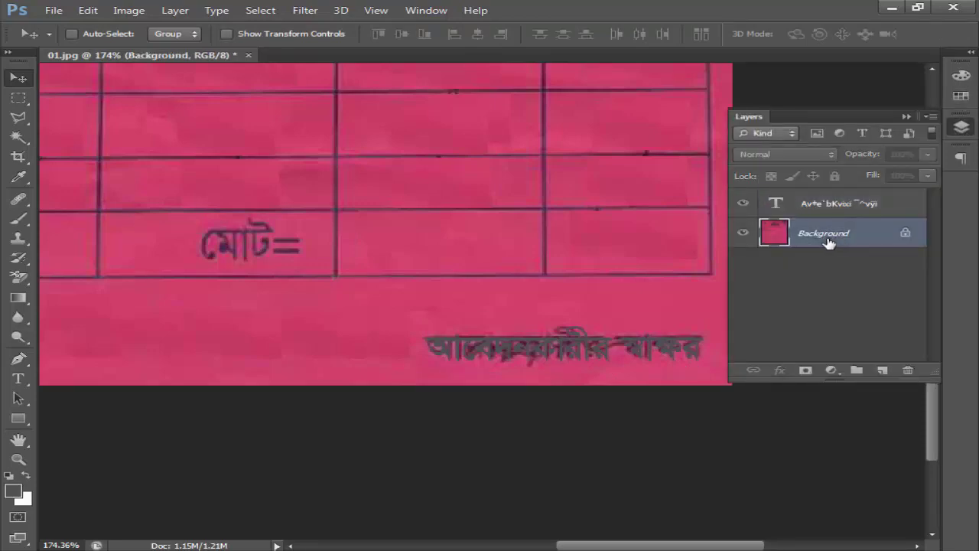
{"action": "left_click", "coordinate": [906, 117]}
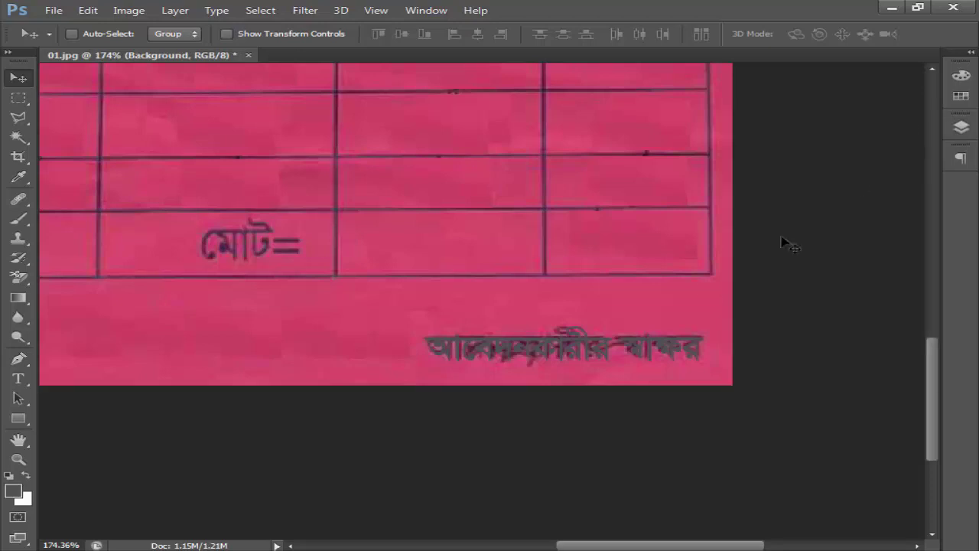
{"action": "left_click", "coordinate": [19, 97]}
{"action": "left_click", "coordinate": [75, 97]}
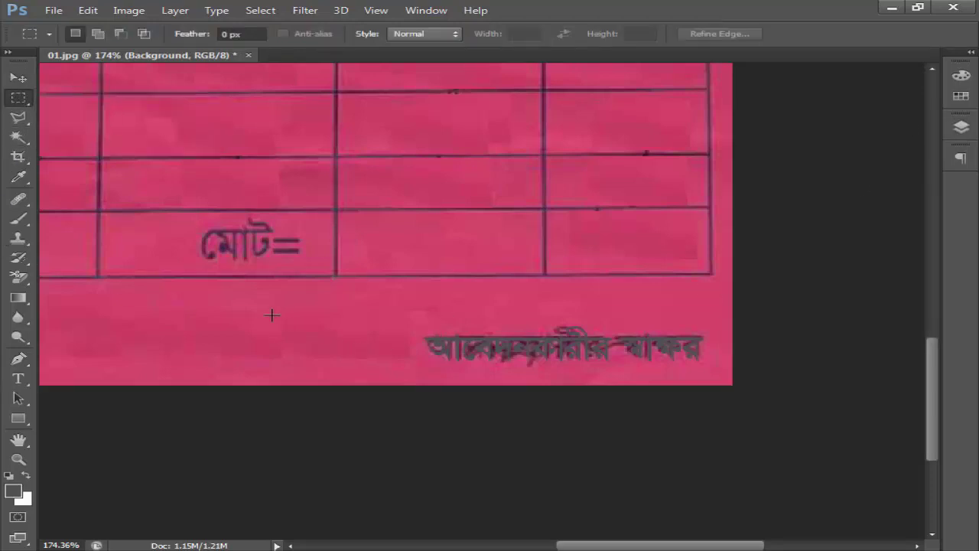
{"action": "left_click_drag", "start_coordinate": [264, 315], "coordinate": [395, 355]}
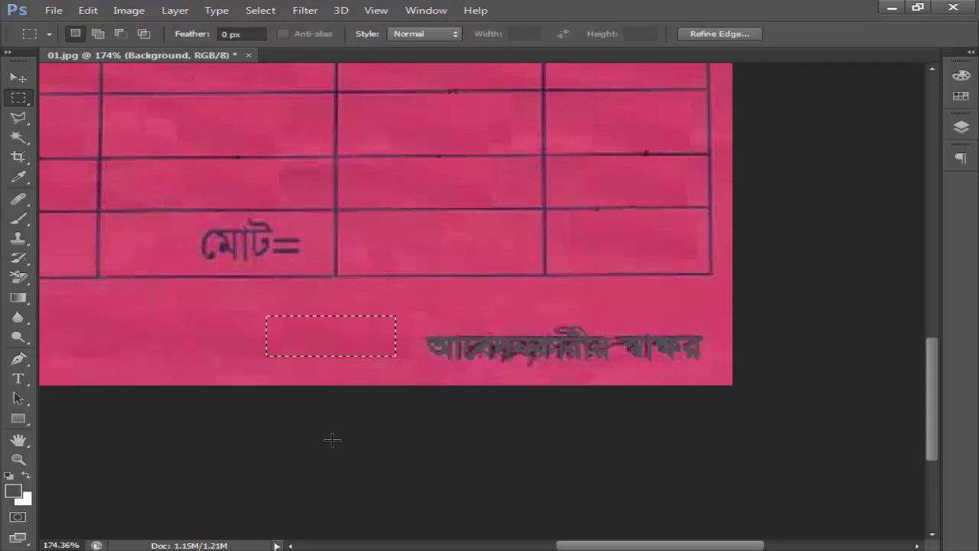
Cover the old signature label and scribble beneath the new text with copies of the blank patch, undoing the first placement, and deselect
{"action": "left_click", "coordinate": [17, 78]}
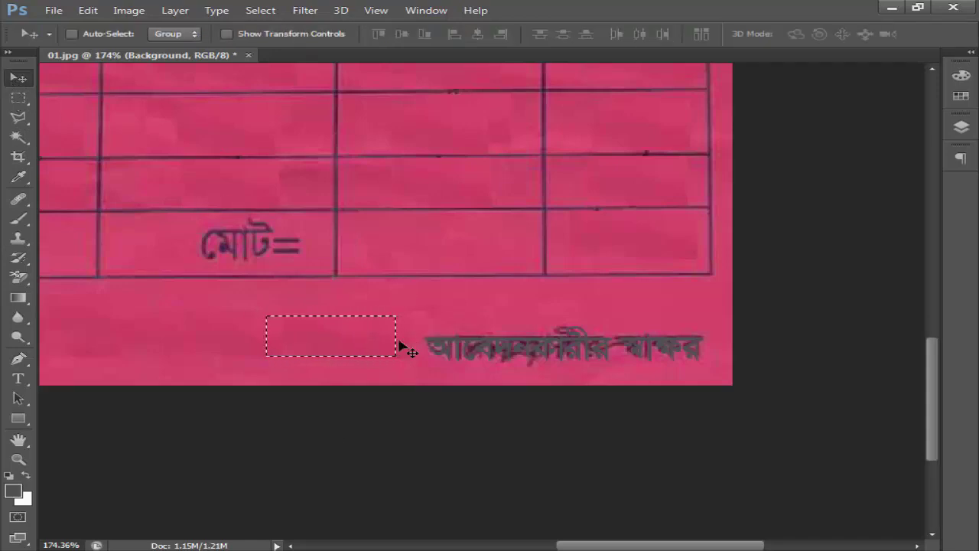
{"action": "left_click_drag", "start_coordinate": [321, 344], "coordinate": [450, 348]}
{"action": "key", "text": "ctrl+z"}
{"action": "mouse_move", "coordinate": [344, 345]}
{"action": "left_mouse_down"}
{"action": "mouse_move", "coordinate": [671, 350]}
{"action": "mouse_move", "coordinate": [483, 357]}
{"action": "left_mouse_up"}
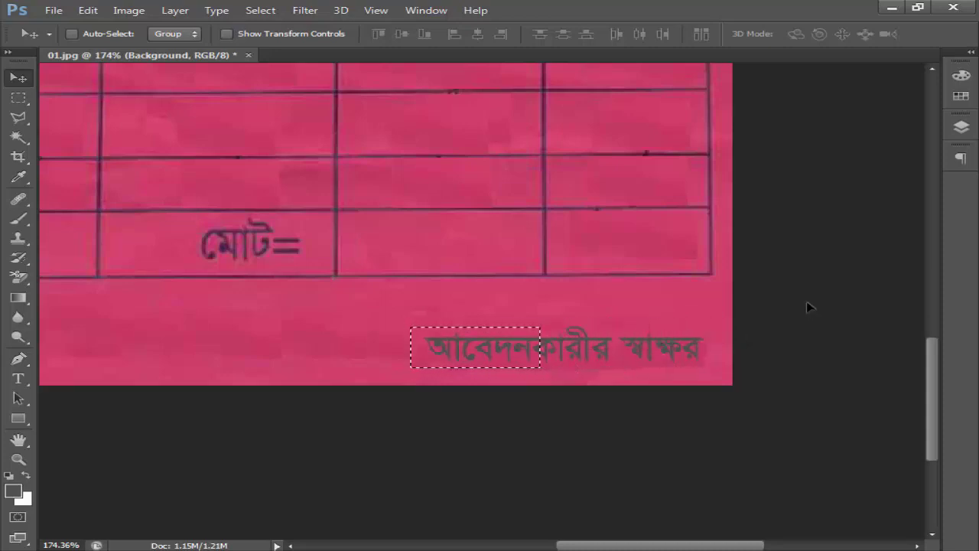
{"action": "key", "text": "ctrl+d"}
Sample the dark purple of the form's printed lettering with the Eyedropper and recolour the signature text layer with it
{"action": "left_click_drag", "start_coordinate": [328, 334], "coordinate": [500, 341]}
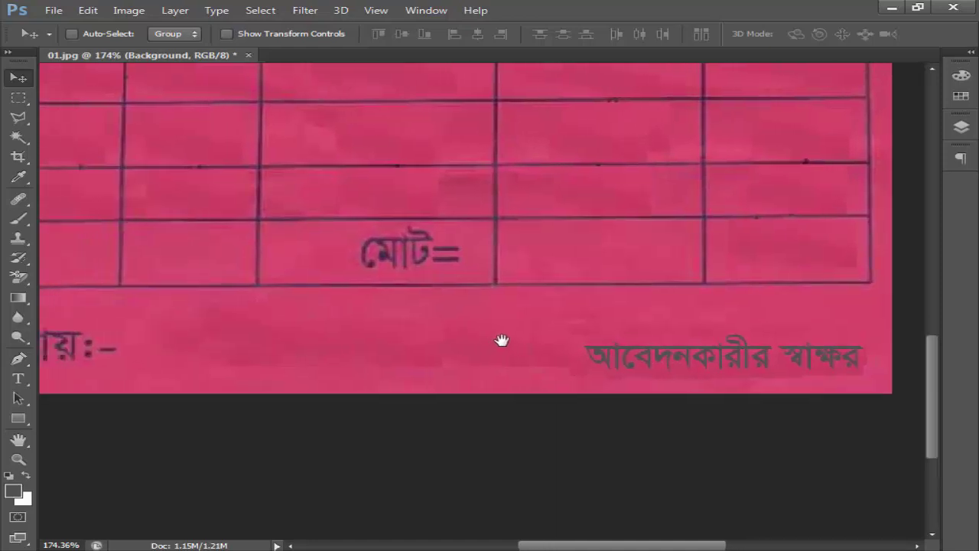
{"action": "left_click", "coordinate": [19, 178]}
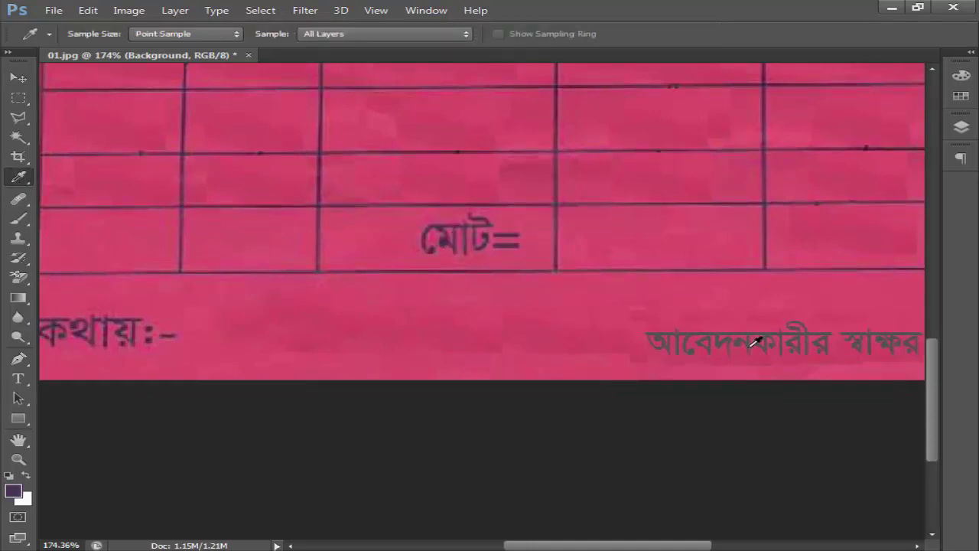
{"action": "left_click", "coordinate": [960, 127]}
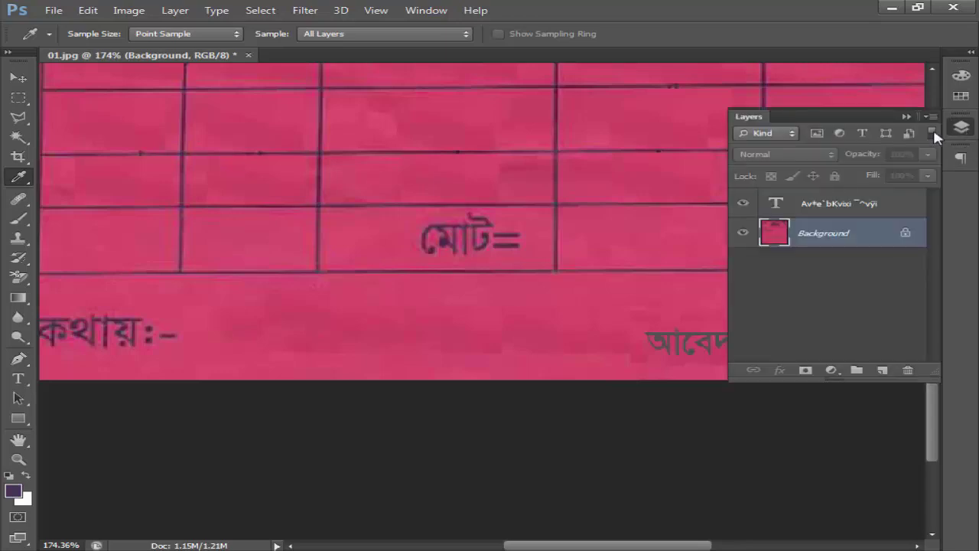
{"action": "left_click", "coordinate": [843, 205]}
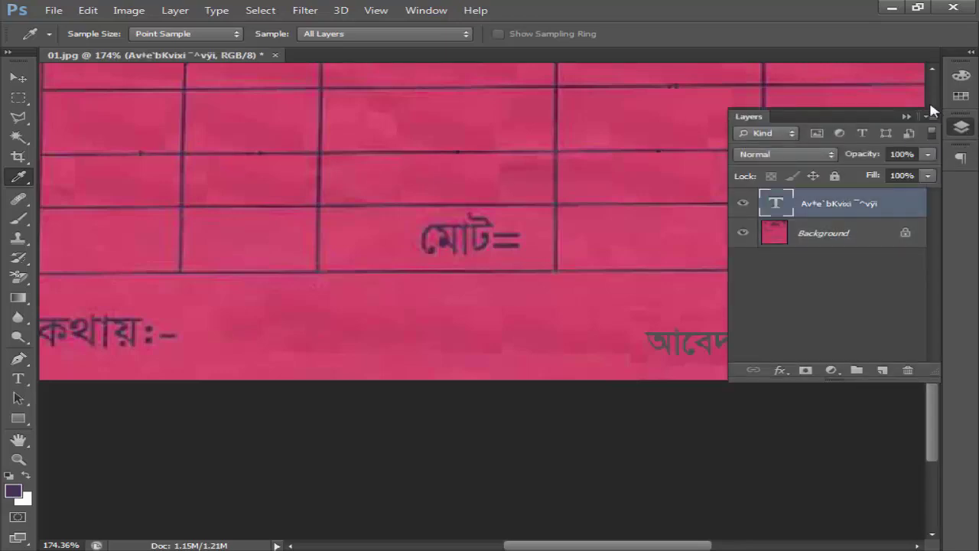
{"action": "left_click", "coordinate": [908, 115]}
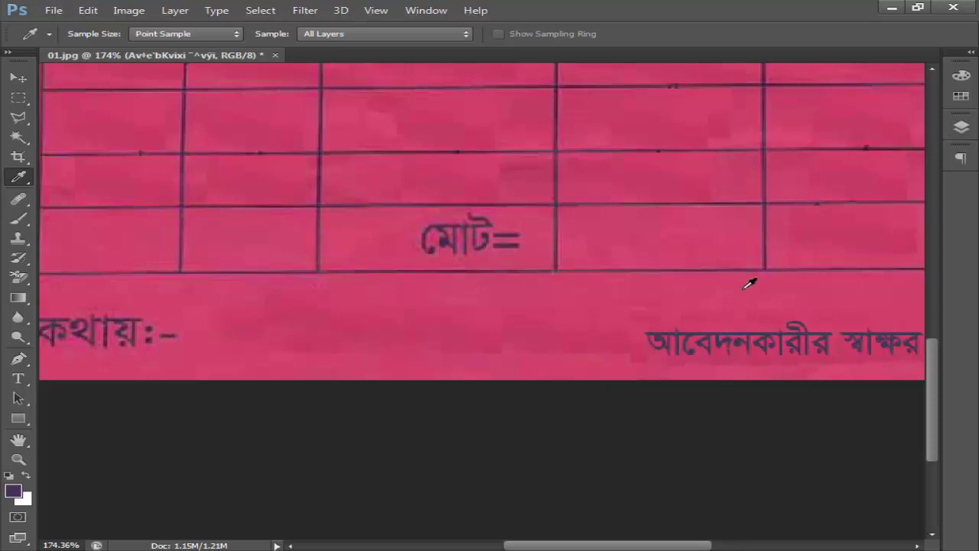
{"action": "left_click", "coordinate": [18, 78]}
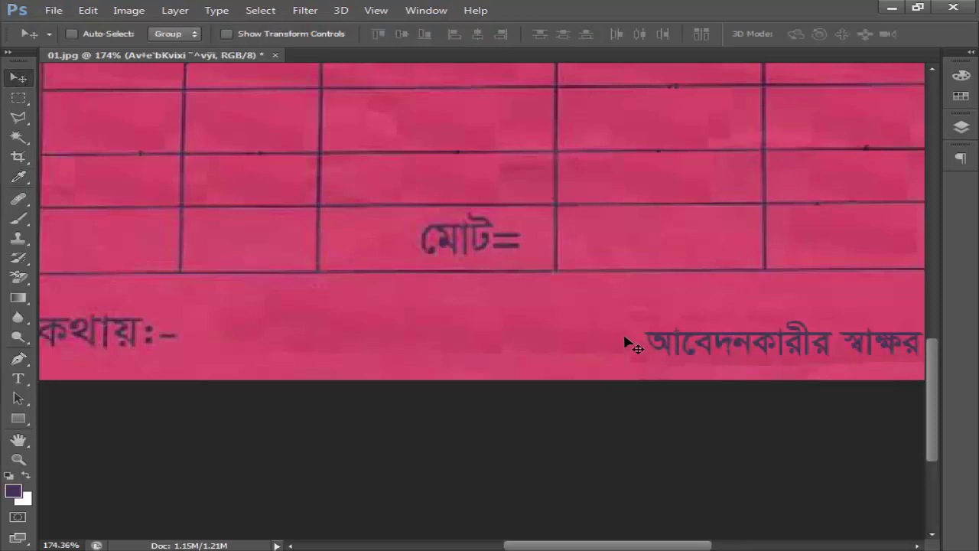
Review the whole receipt form to check the cleaned table, fields and signature label
{"action": "scroll", "coordinate": [629, 344], "scroll_direction": "down", "scroll_amount": 4}
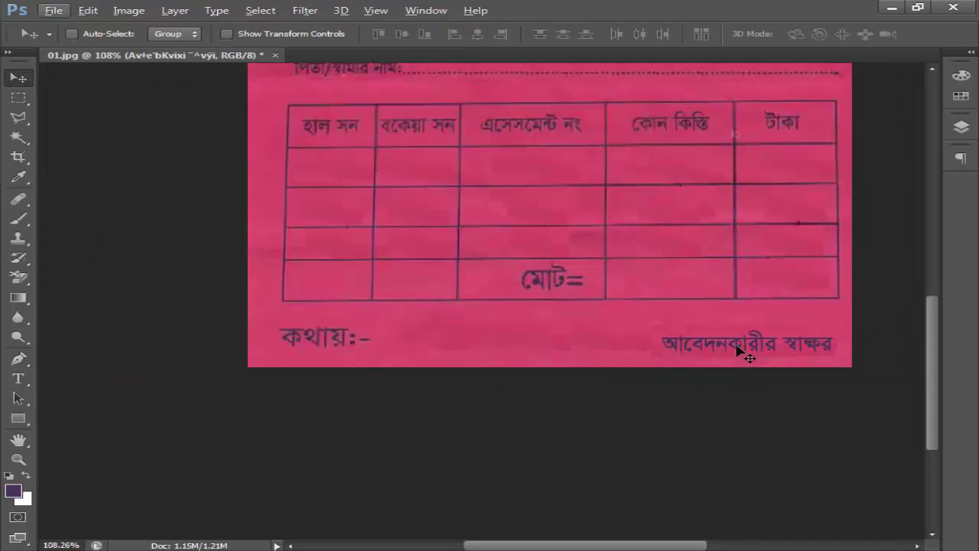
{"action": "scroll", "coordinate": [738, 349], "scroll_direction": "up", "scroll_amount": 2}
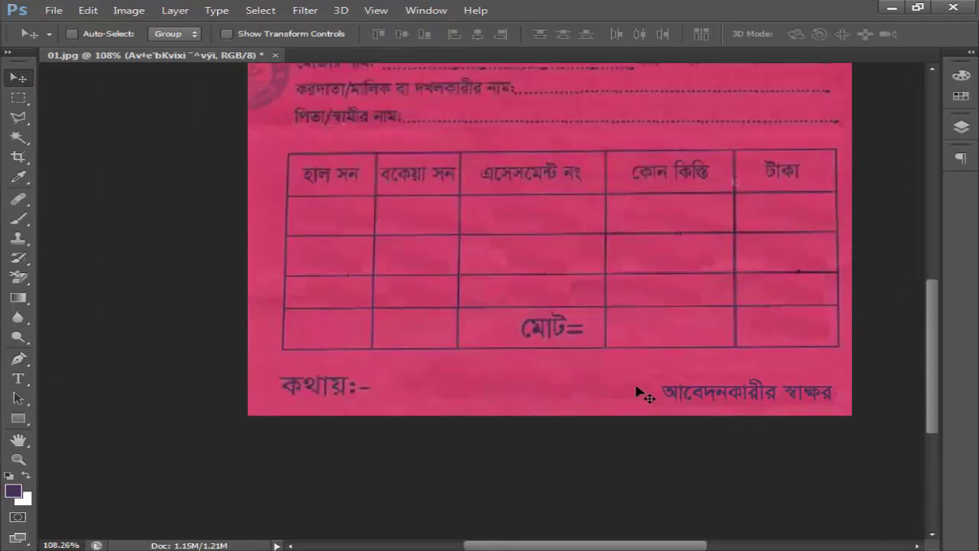
{"action": "scroll", "coordinate": [641, 393], "scroll_direction": "down", "scroll_amount": 1}
{"action": "scroll", "coordinate": [641, 392], "scroll_direction": "down", "scroll_amount": 1}
{"action": "scroll", "coordinate": [641, 392], "scroll_direction": "up", "scroll_amount": 3}
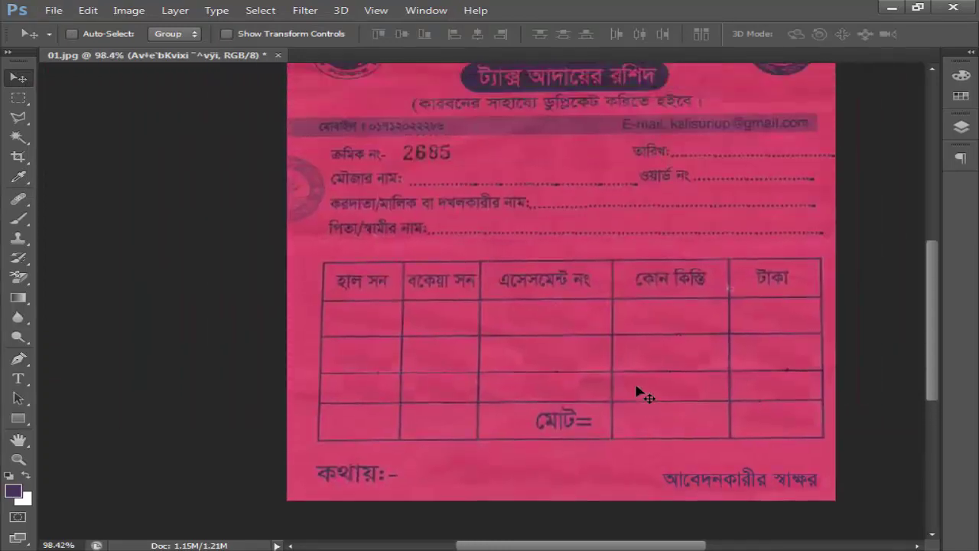
{"action": "scroll", "coordinate": [641, 390], "scroll_direction": "up", "scroll_amount": 3}
{"action": "scroll", "coordinate": [643, 390], "scroll_direction": "down", "scroll_amount": 1}
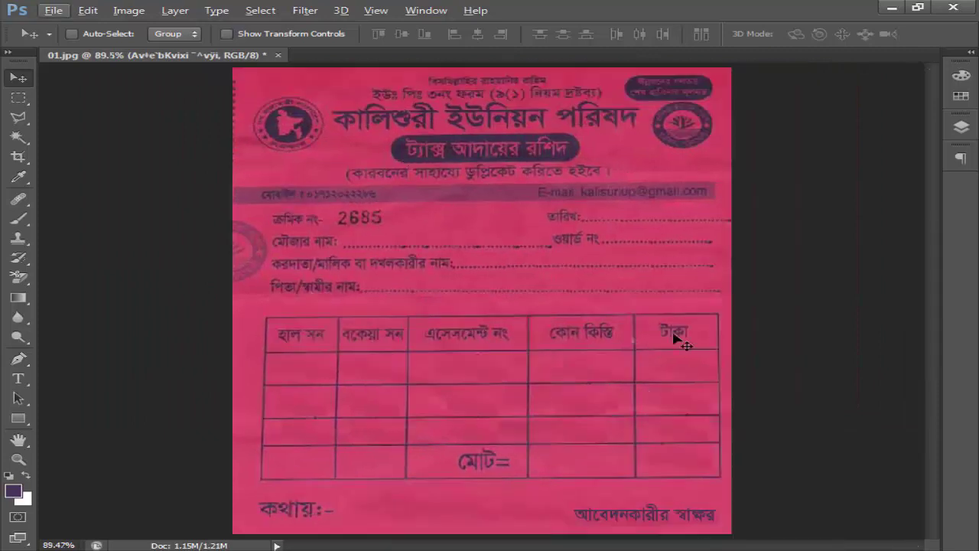